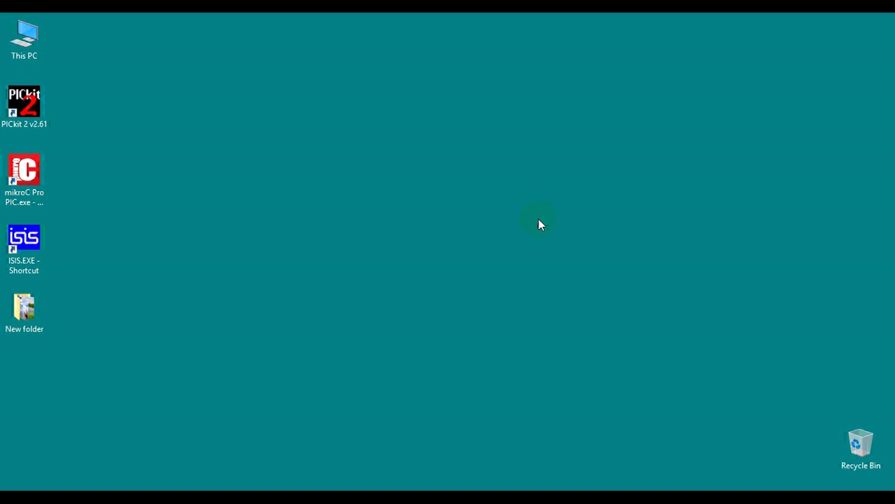
Start ISIS Professional from the ISIS.EXE desktop shortcut to get an empty untitled schematic.
double_click(14, 245)
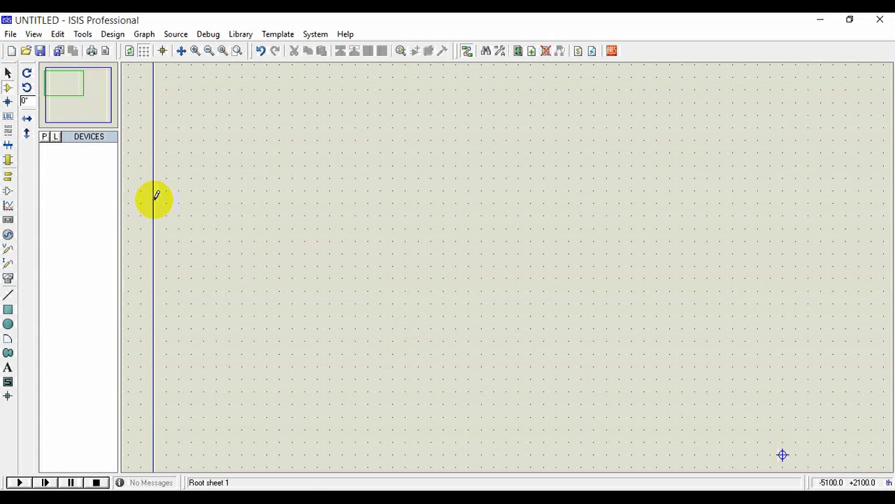
Search the parts library for pic16f84a and add the PIC16F84A to the device list.
left_click(43, 136)
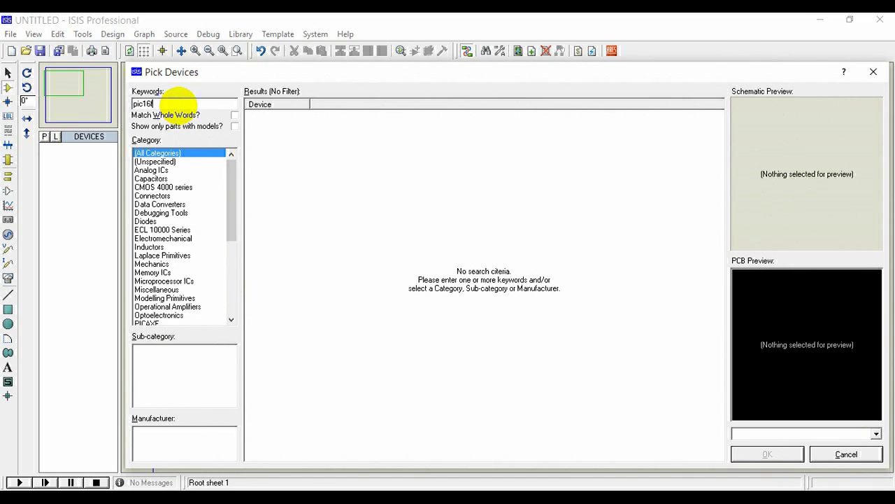
type("pic16f84a")
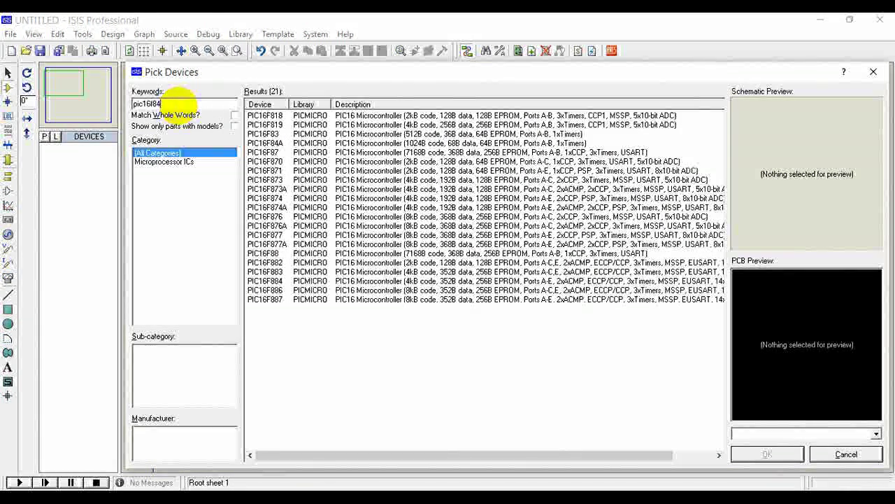
left_click(277, 116)
double_click(280, 118)
Add CAP, CRYSTAL, RES and LED-YELLOW to the device list.
double_click(140, 103)
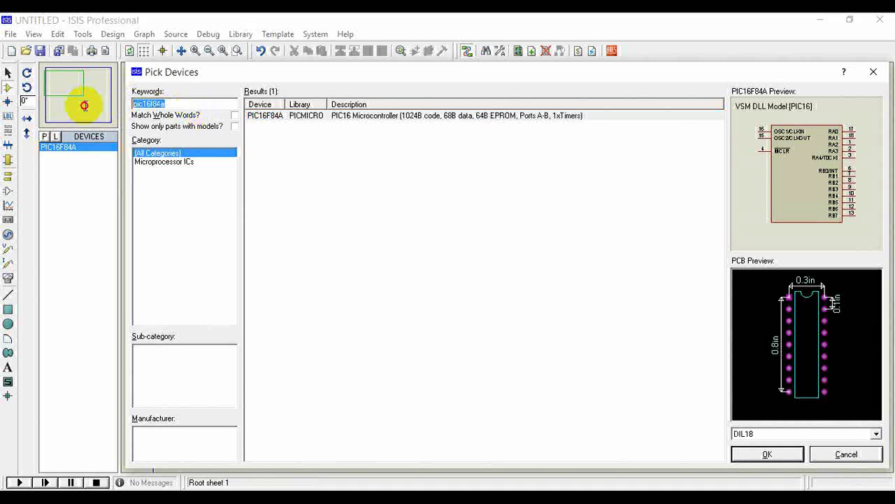
type("cap")
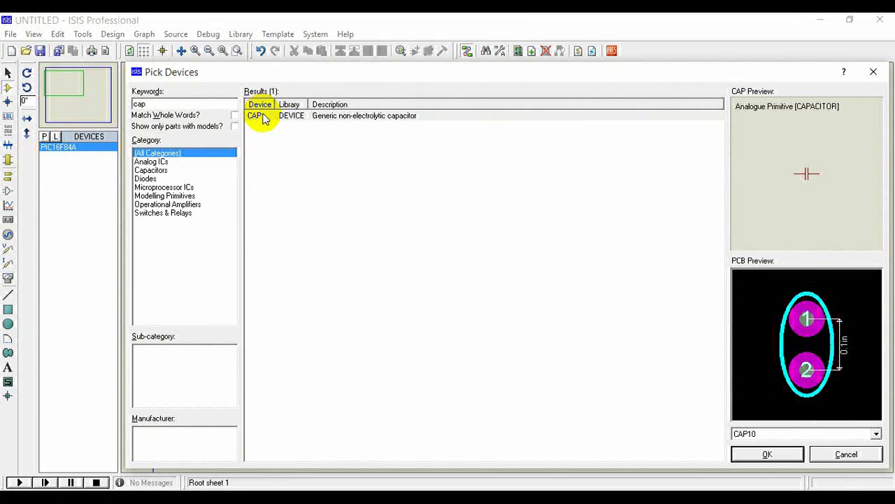
double_click(263, 116)
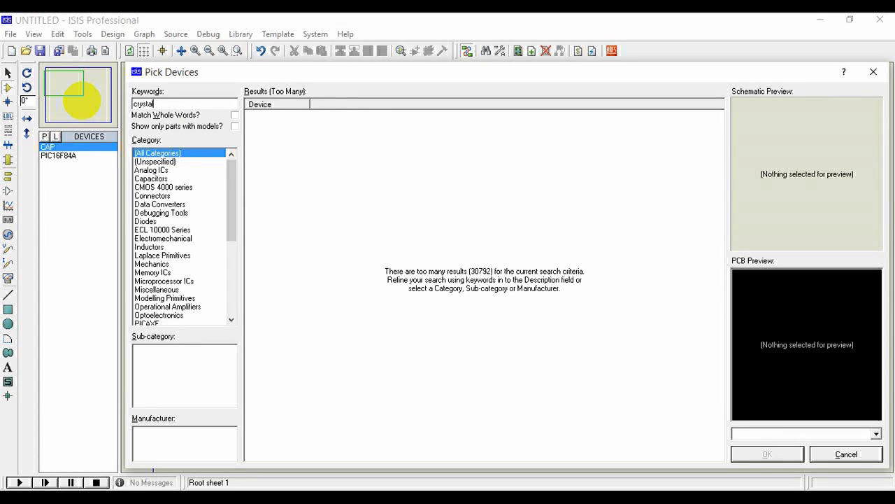
double_click(265, 116)
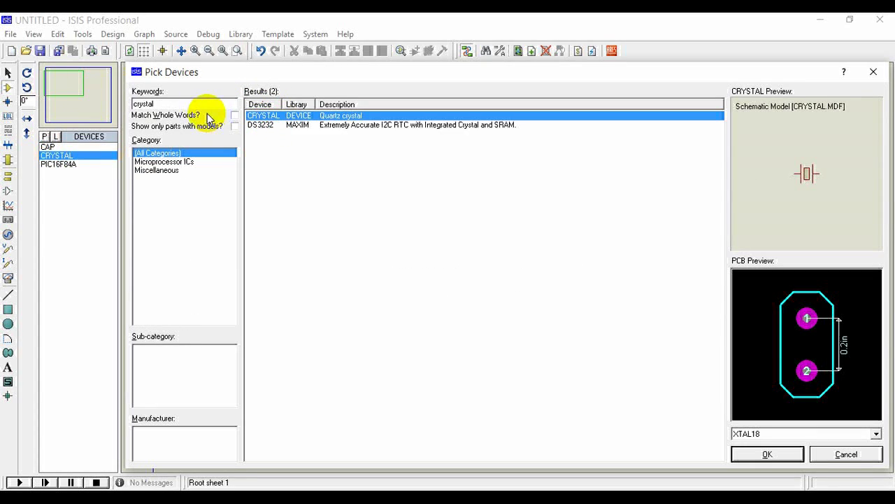
type("res")
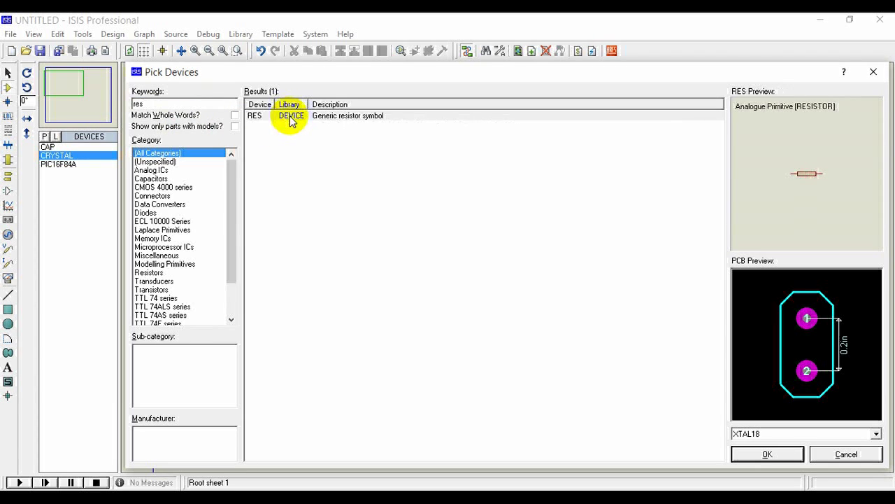
double_click(288, 116)
key("BackSpace")
type("led y")
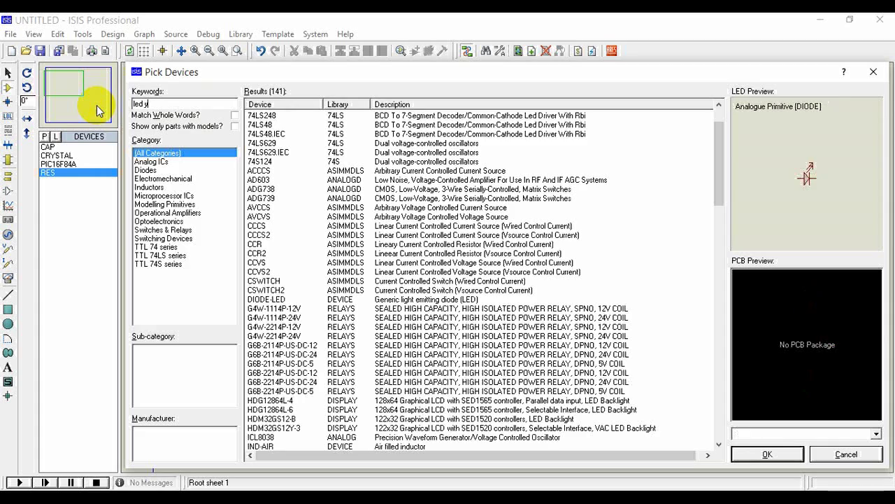
type("e")
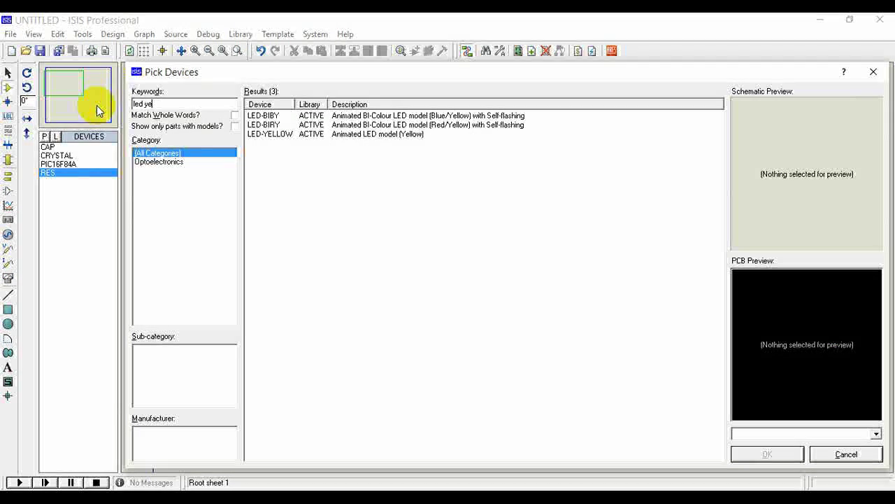
double_click(274, 135)
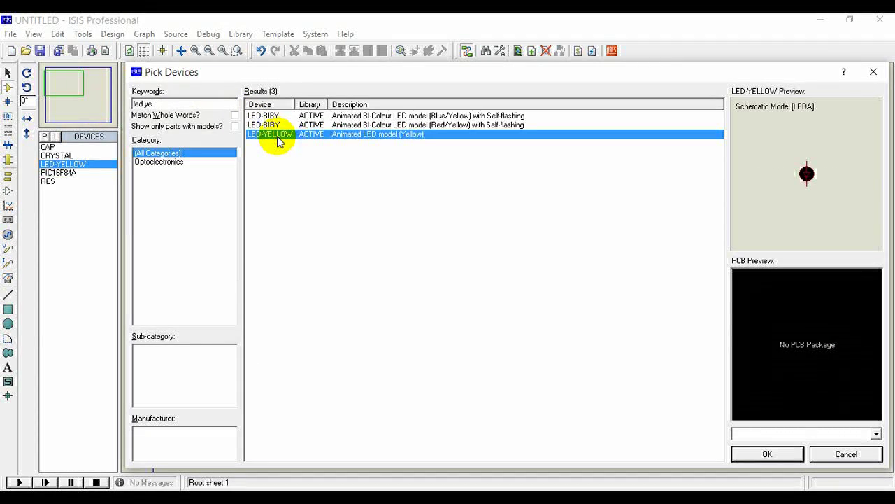
Place the PIC16F84A on the sheet as U1.
left_click(769, 454)
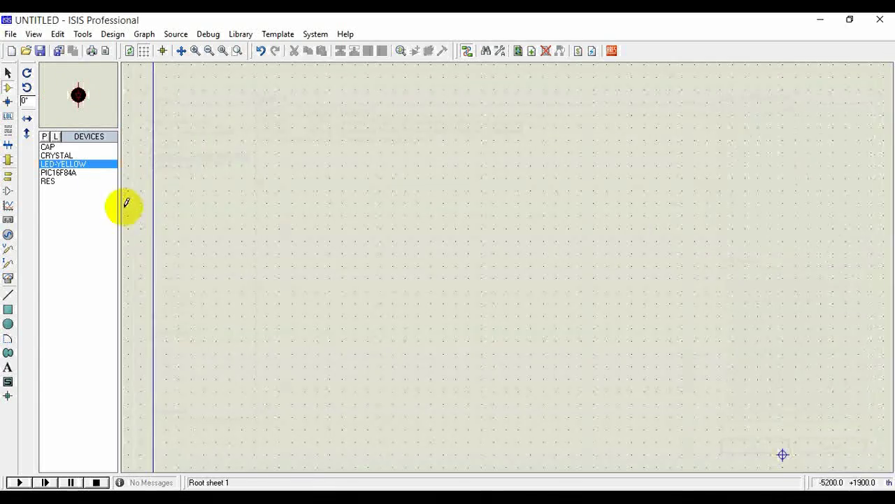
left_click(75, 173)
left_click(517, 203)
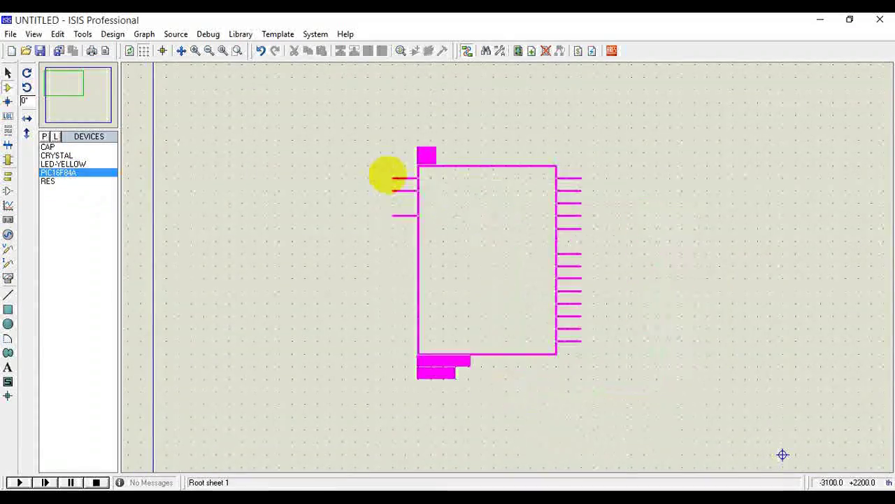
left_click(409, 163)
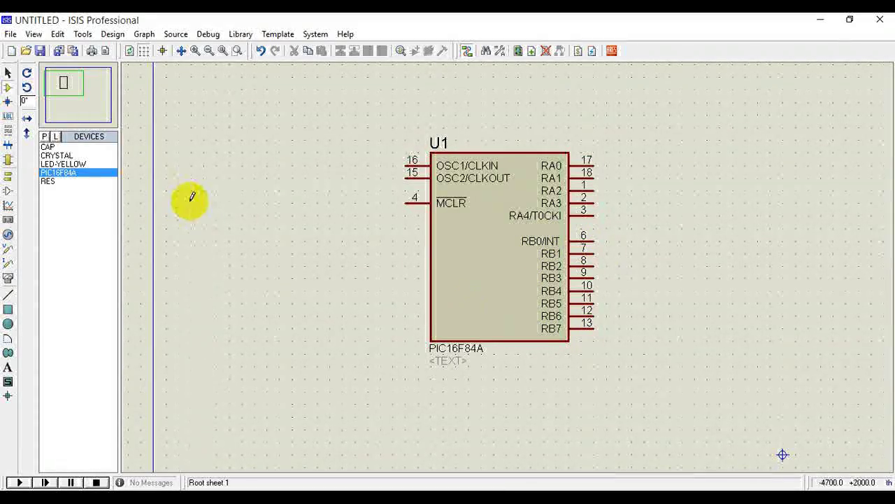
Add capacitors C1, C2 and a 90°-rotated crystal X1 wired to OSC1/OSC2.
left_click(47, 146)
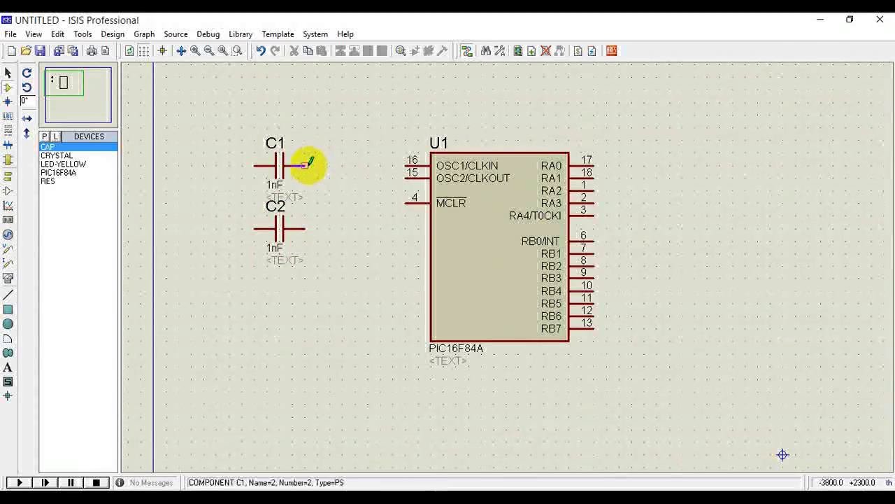
left_click(408, 176)
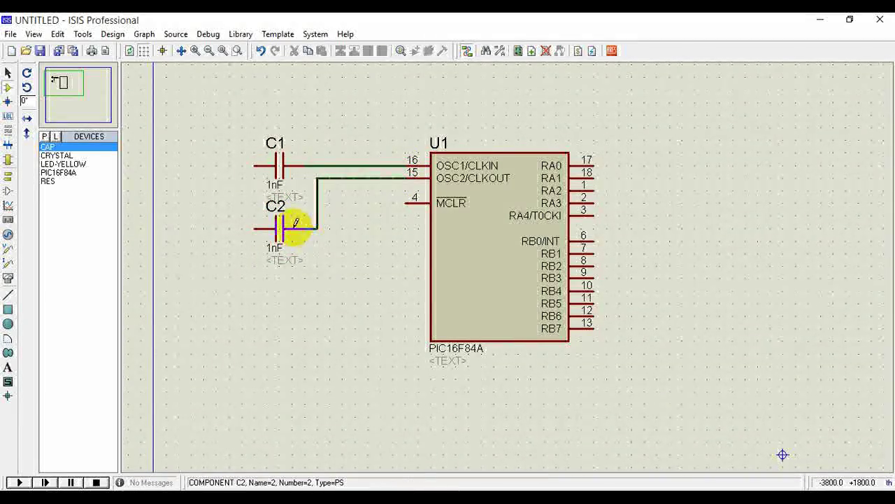
left_click(63, 155)
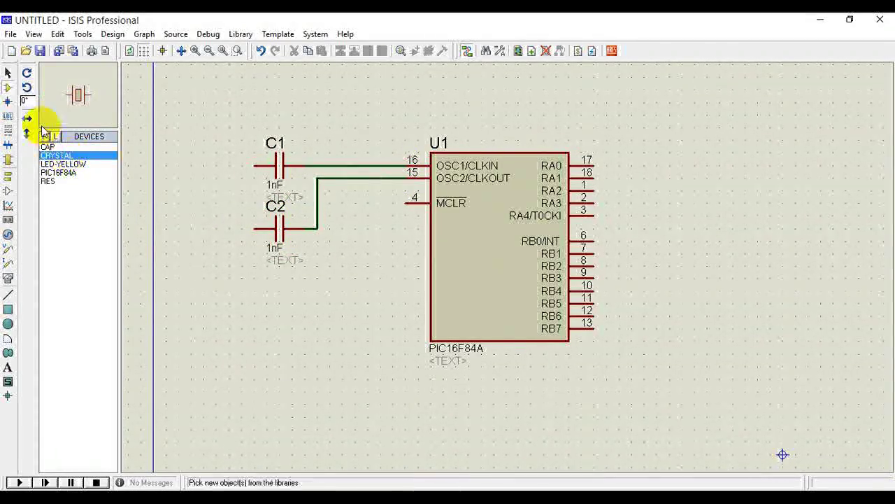
left_click(28, 76)
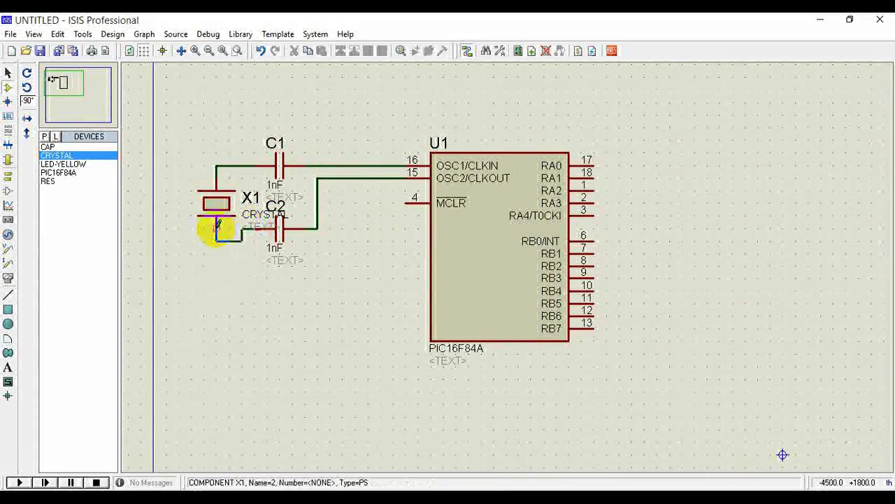
Place a GROUND terminal below the crystal and wire it to the crystal and C2 node.
left_click(7, 175)
left_click(56, 190)
left_click(215, 280)
left_click(215, 289)
left_click(215, 241)
Change both capacitor values, C1 and C2, from 1nF to 22pF.
left_click(279, 190)
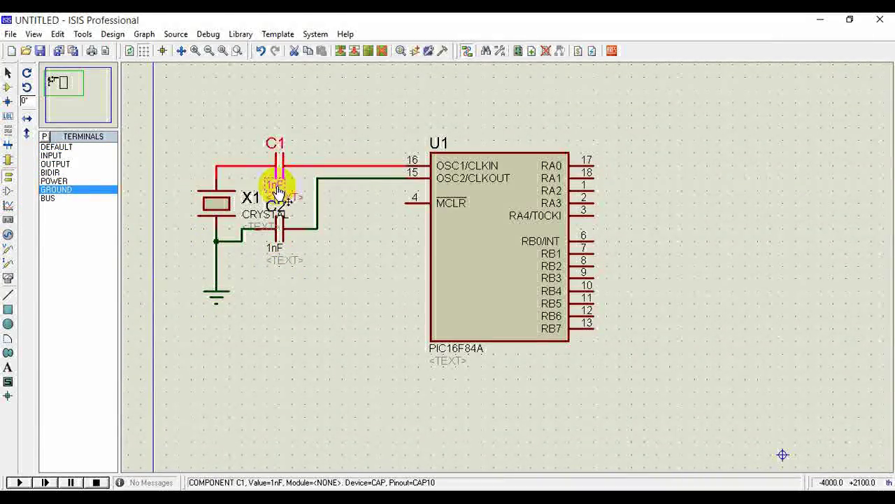
left_click(277, 188)
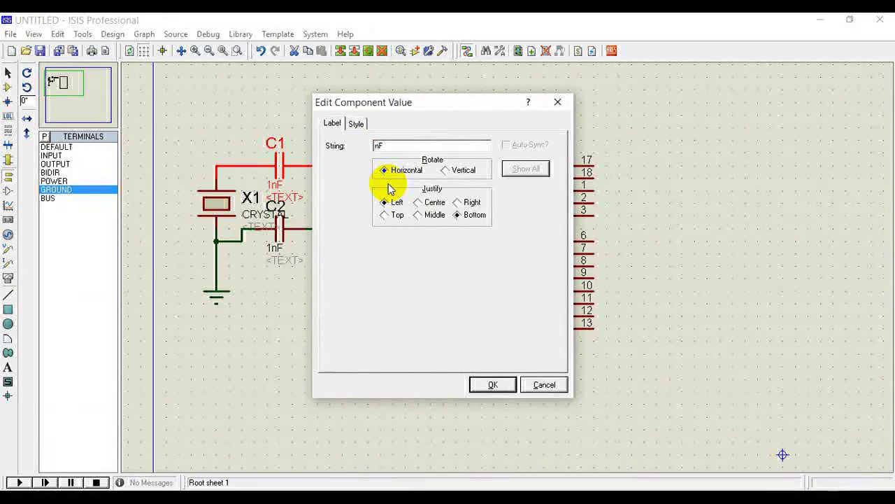
type("22p")
key("Return")
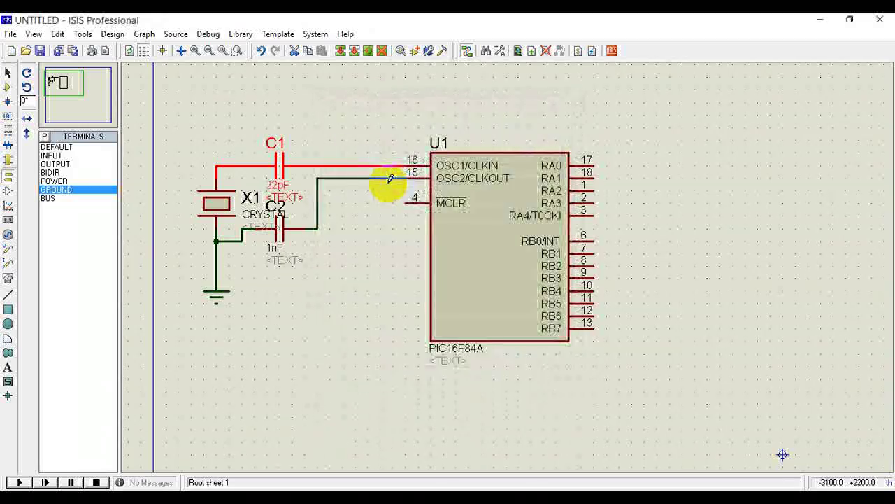
left_click(279, 250)
left_click(275, 248)
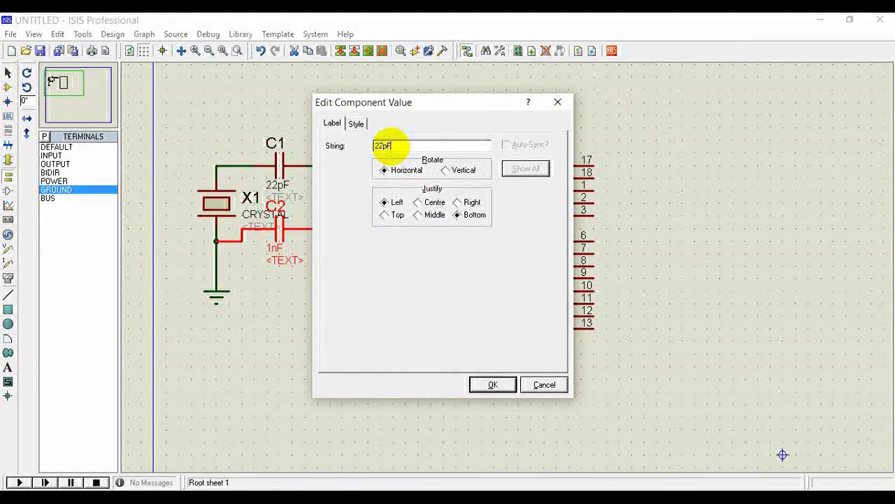
key("Return")
left_click(413, 244)
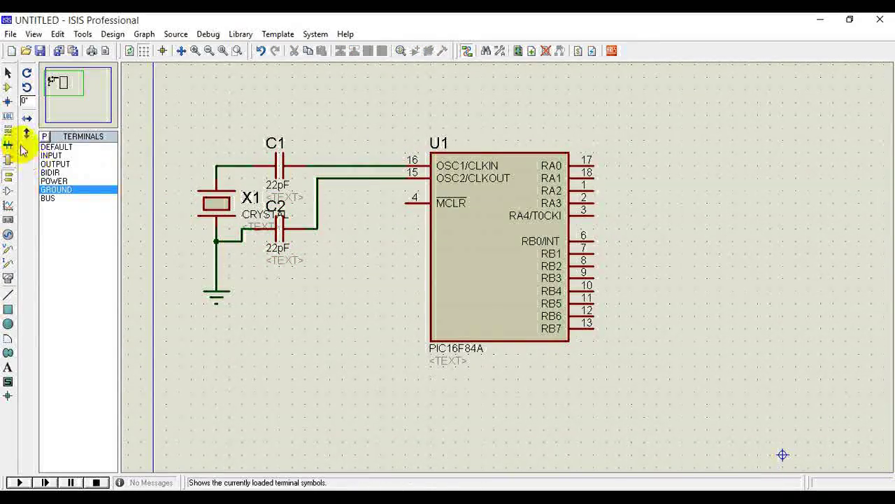
left_click(8, 87)
Place the yellow LED D1 to the right of U1.
left_click(63, 164)
left_click(767, 245)
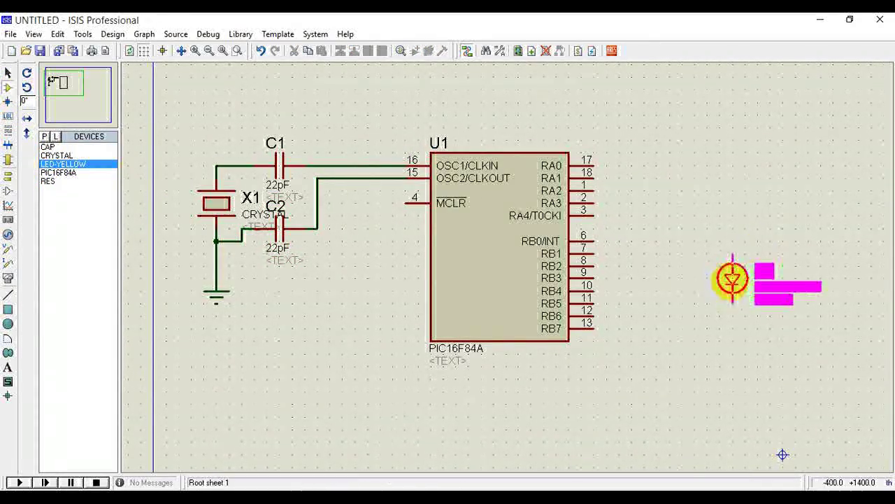
left_click(733, 277)
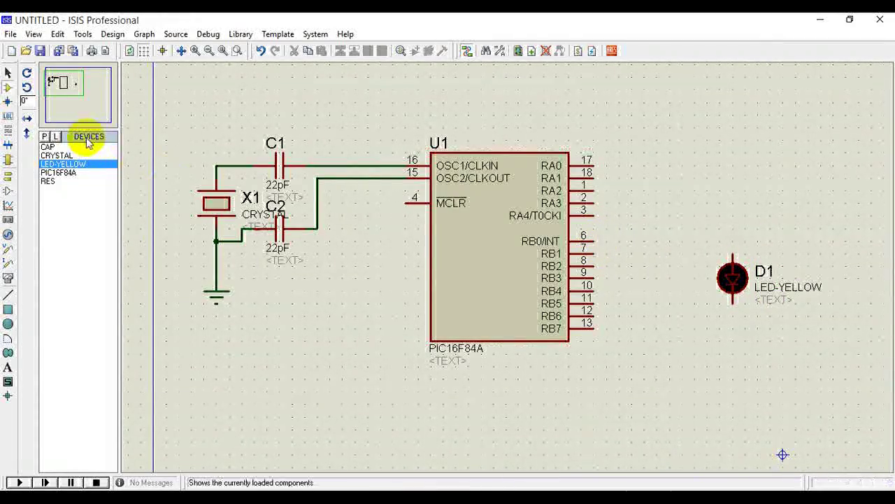
Place resistor R1 beside U1 and change its value from 10k to 220R.
left_click(65, 180)
left_click(663, 241)
double_click(651, 253)
left_click(393, 143)
key("BackSpace")
type("2")
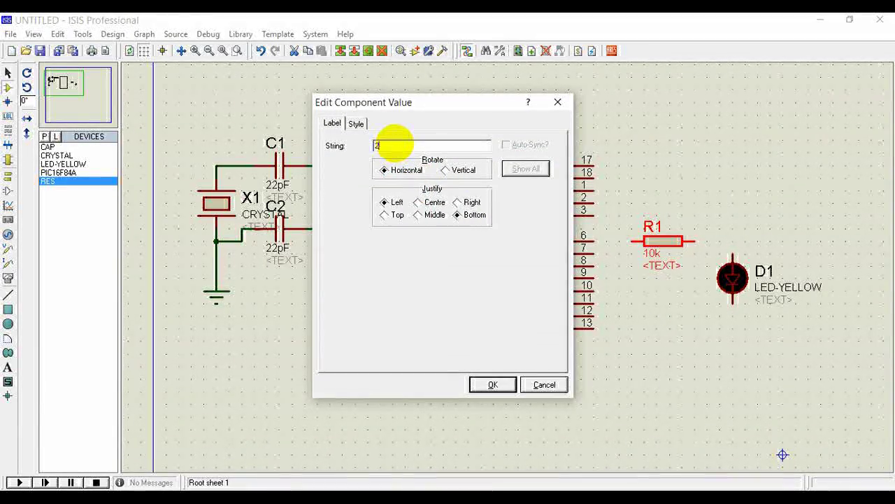
type("20R")
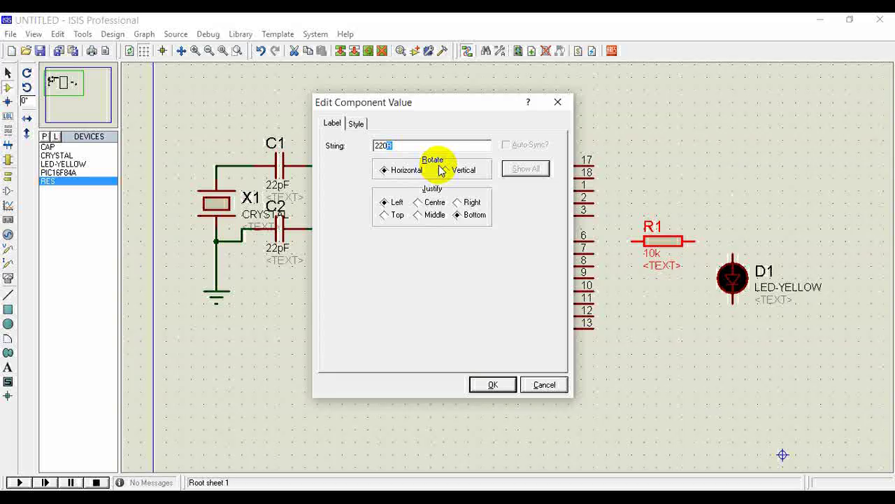
type("k")
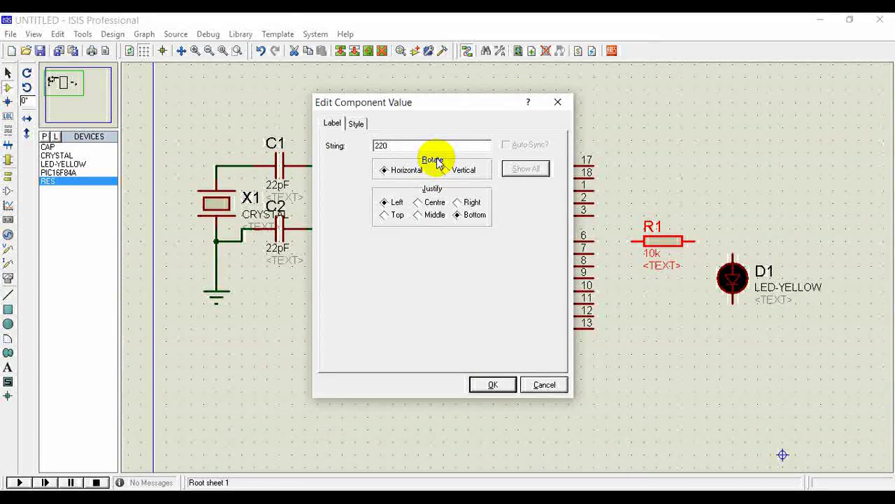
type("R")
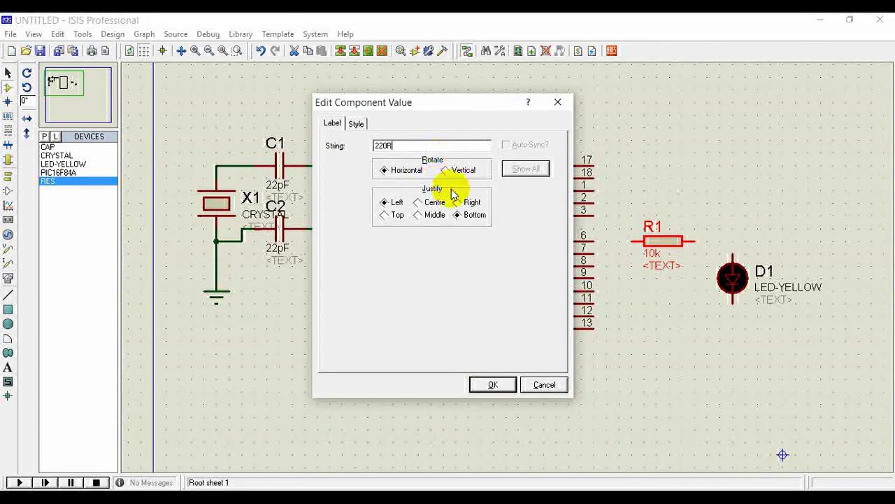
left_click(493, 384)
Wire RB0/INT pin 6 to R1's left end and R1's right end to D1's top.
left_click(632, 241)
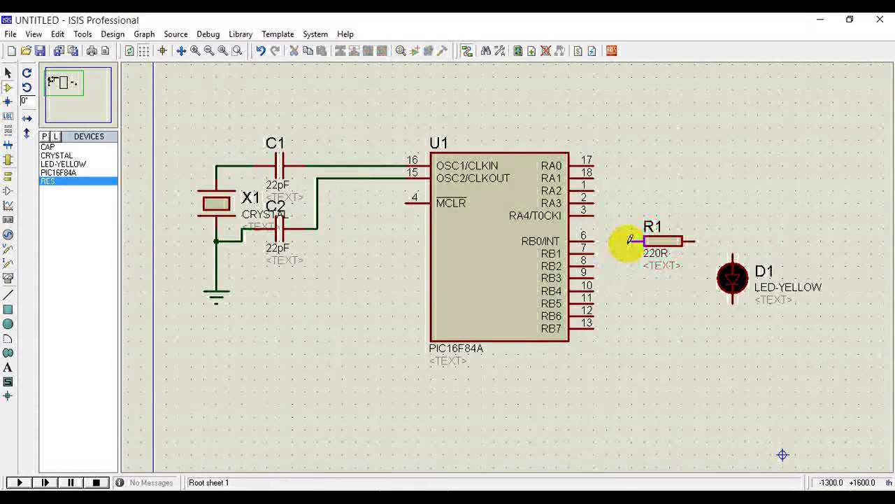
left_click(595, 241)
left_click(691, 240)
left_click(732, 258)
Place a GROUND terminal below D1 and wire the LED's bottom pin to it.
left_click(7, 175)
left_click(56, 190)
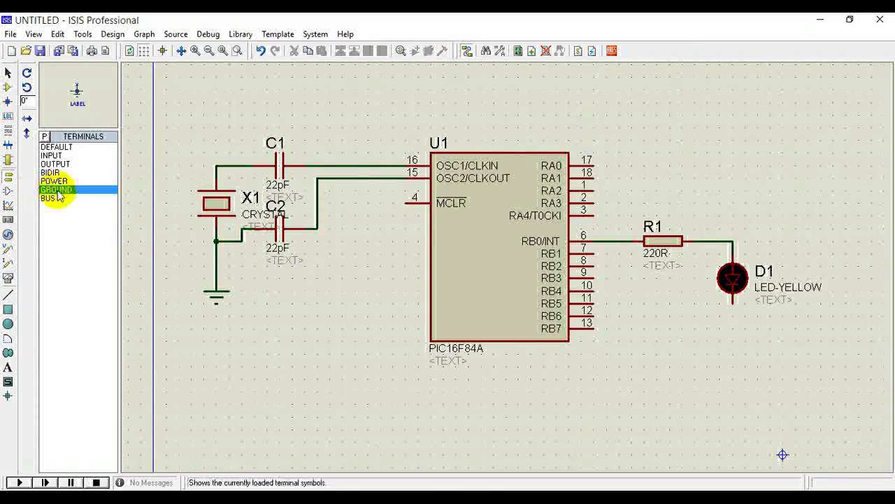
left_click(733, 362)
left_click(732, 355)
left_click(733, 308)
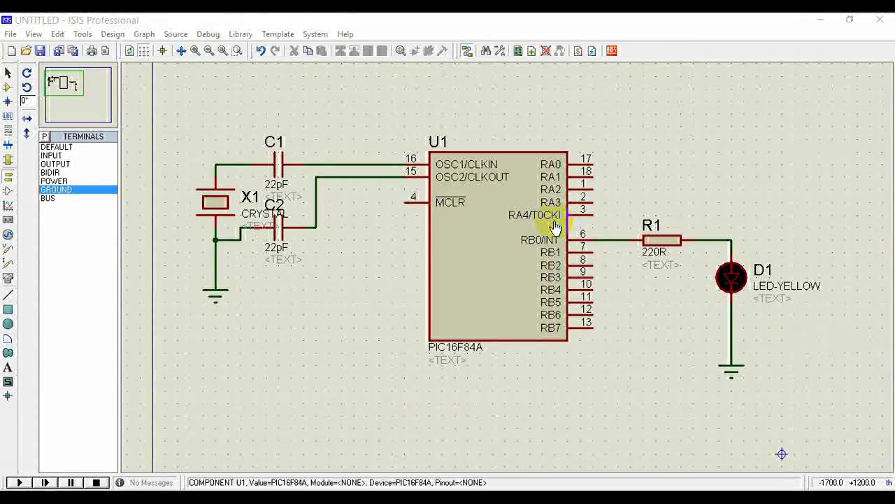
left_click(10, 34)
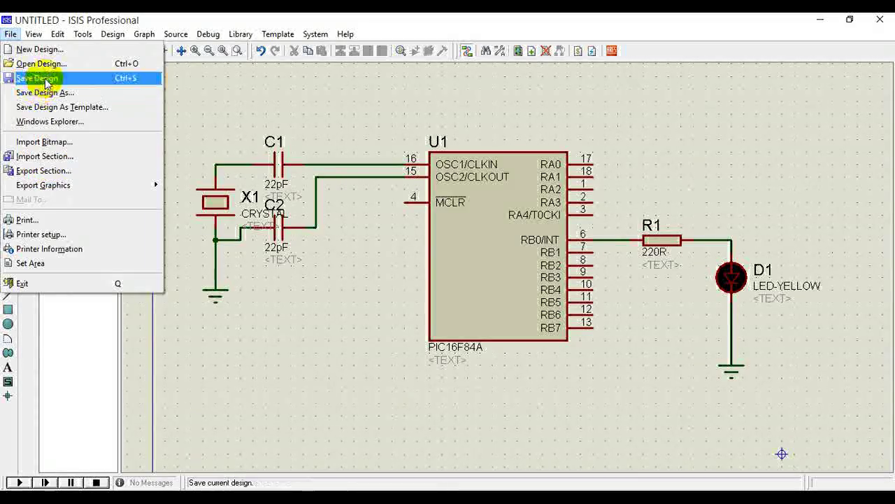
Create a 'my first project' folder on the Desktop and save the design there as led_blink.DSN.
left_click(44, 77)
left_click(236, 161)
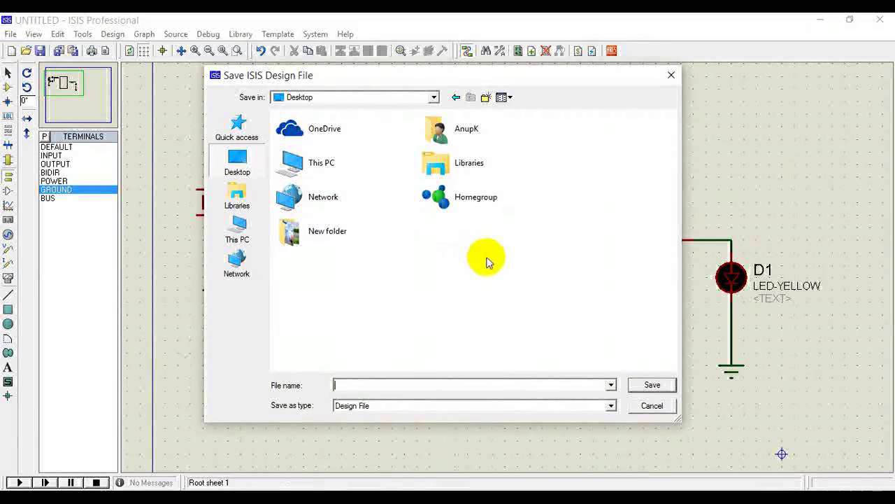
right_click(396, 283)
mouse_move(518, 400)
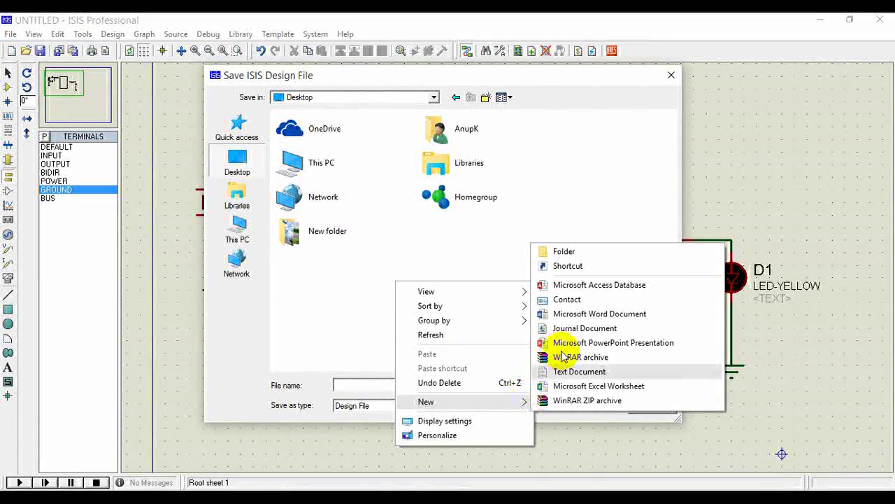
left_click(565, 253)
type("my first project")
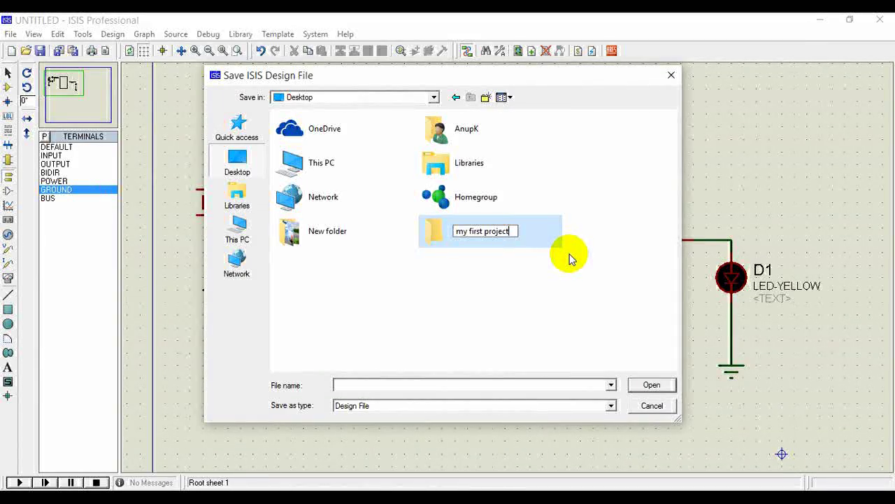
left_click(639, 385)
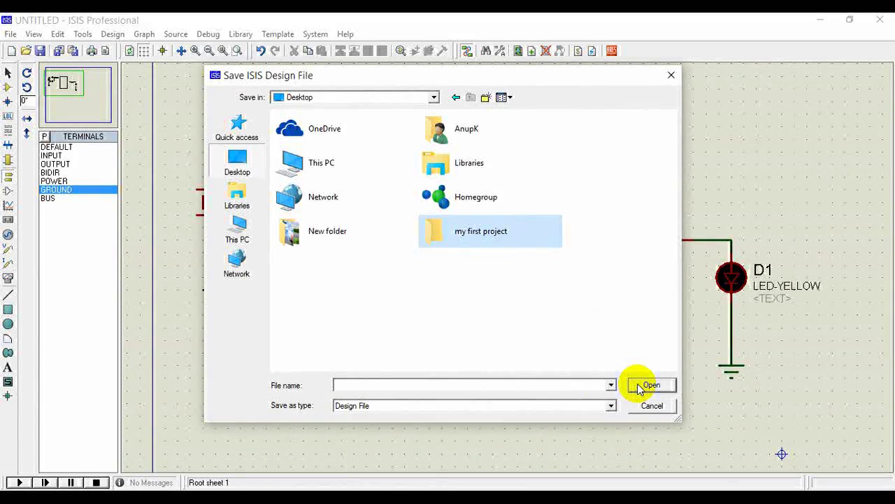
left_click(638, 386)
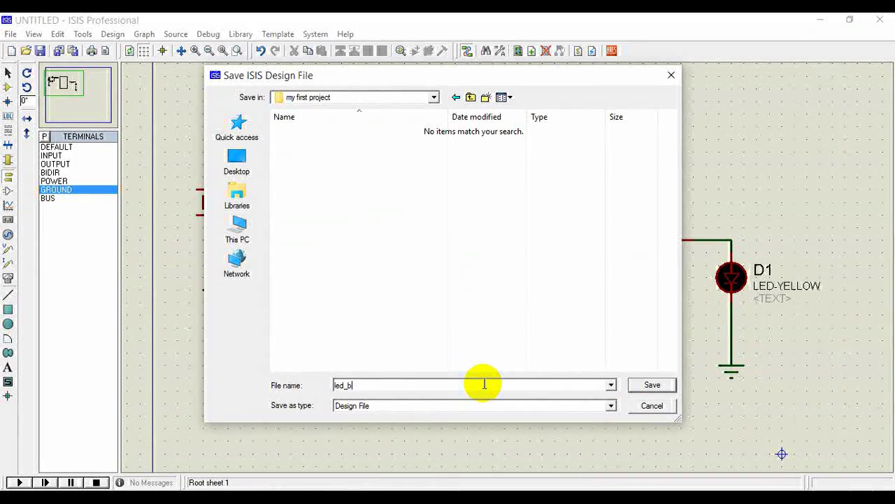
key("Return")
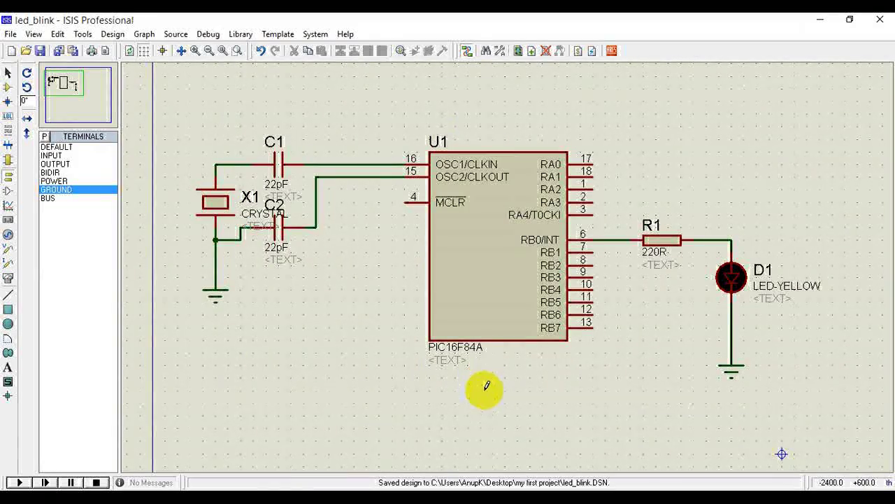
Minimise ISIS and launch mikroC PRO for PIC from the desktop.
left_click(848, 20)
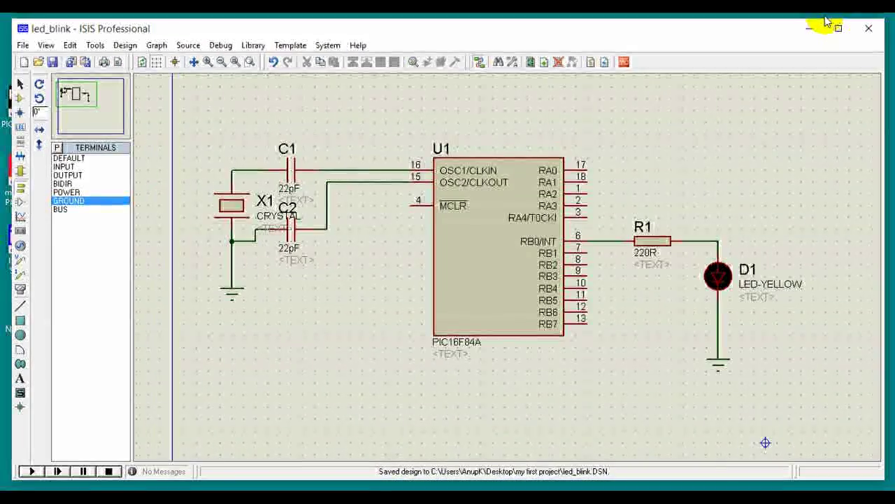
left_click(835, 30)
left_click(823, 19)
double_click(24, 168)
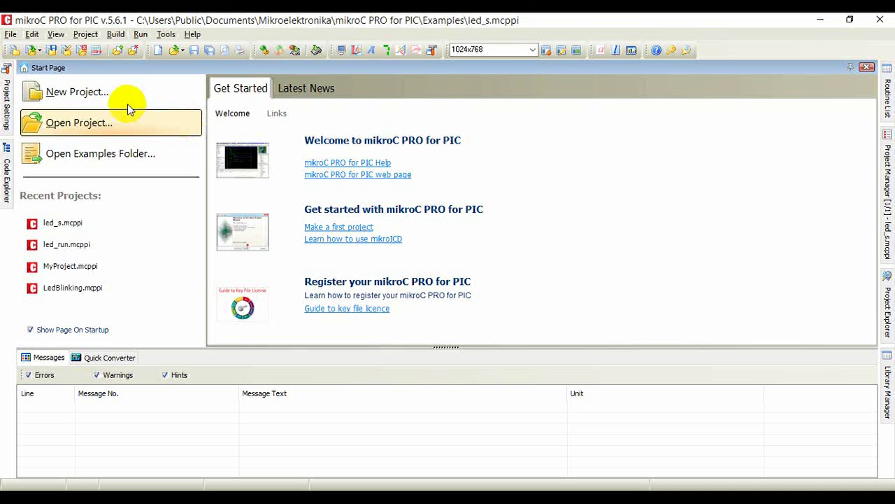
Start a New Project wizard with the project name led_blink.
left_click(106, 94)
left_click(465, 377)
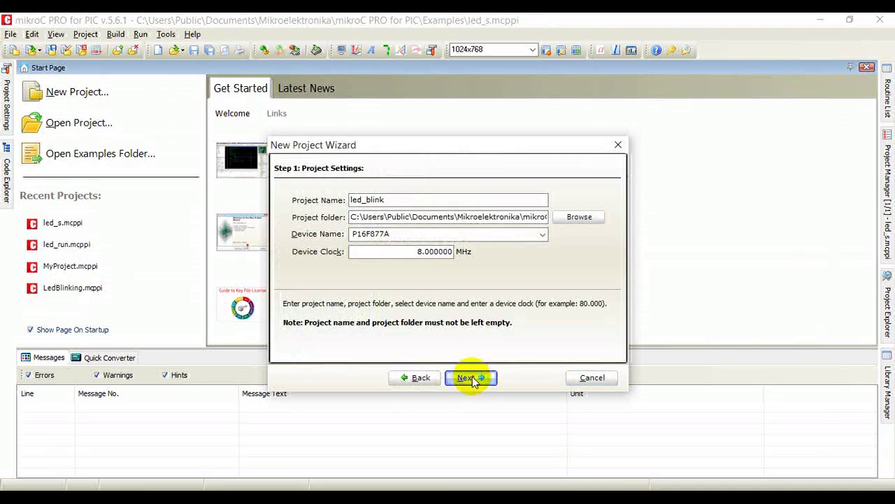
double_click(428, 199)
left_click(427, 199)
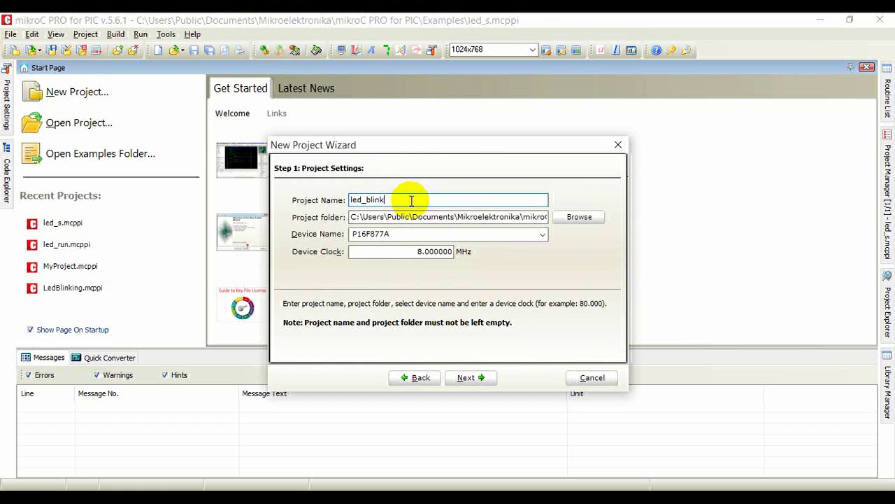
left_click_drag(384, 199, 350, 203)
left_click(433, 202)
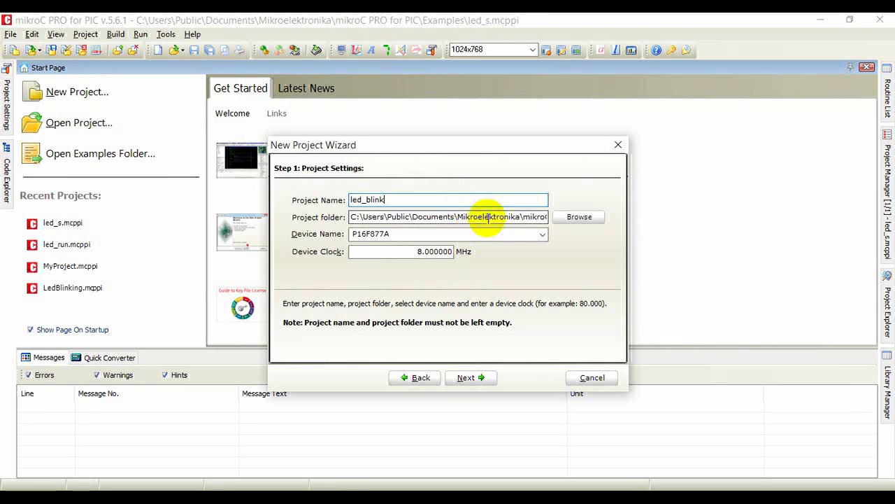
Set the project folder to Desktop\my first project.
left_click(568, 217)
left_click(423, 235)
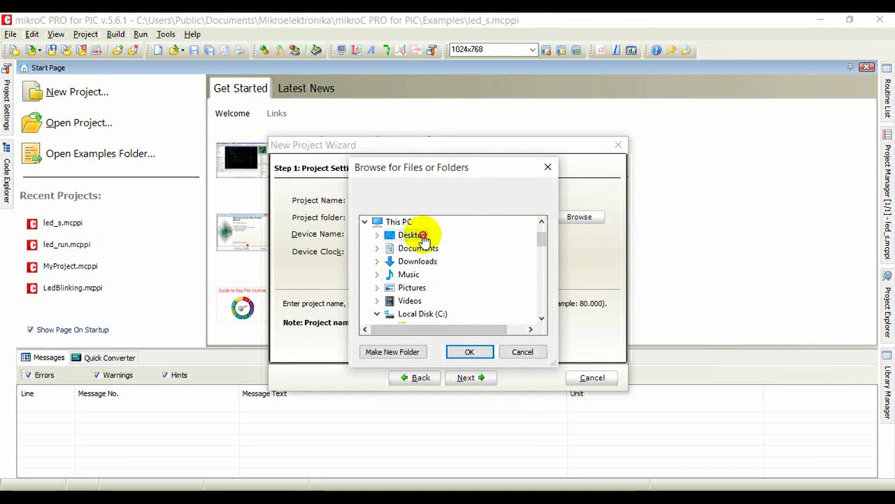
left_click(428, 249)
left_click(477, 351)
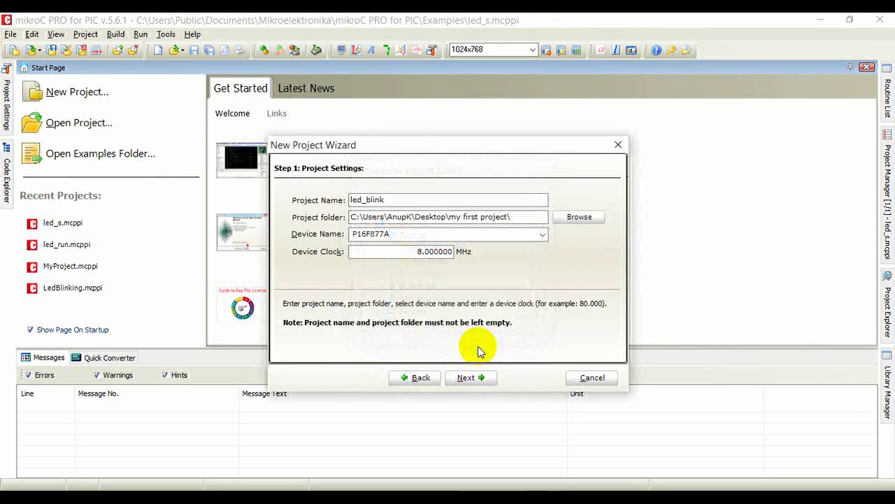
left_click(401, 240)
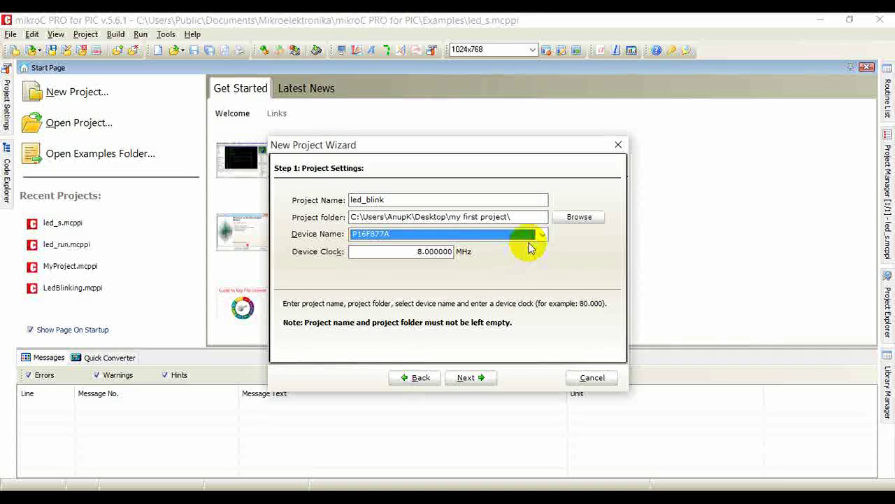
Choose P16F84A as the project's target device and check the clock value.
left_click(542, 233)
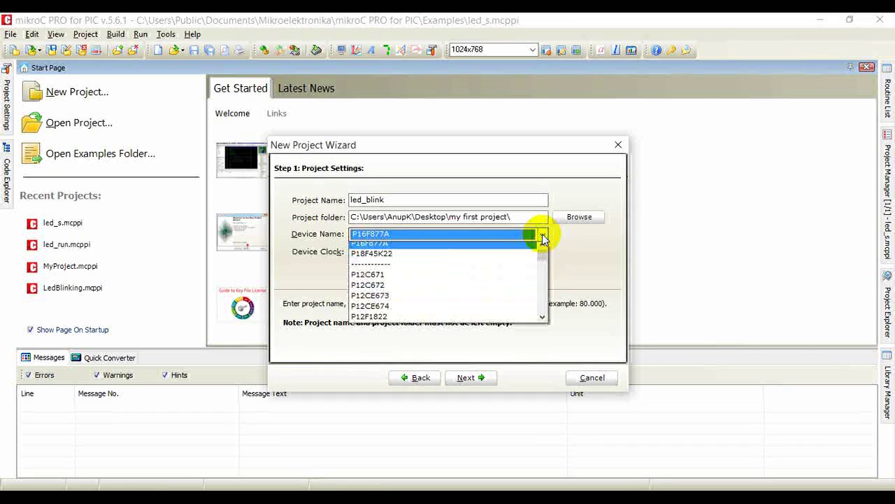
left_click_drag(543, 267, 544, 275)
left_click(543, 321)
left_click(543, 321)
left_click(543, 321)
left_click(543, 321)
left_click(543, 321)
left_click(543, 247)
left_click(542, 248)
left_click(543, 248)
left_click(543, 248)
scroll(426, 265, "up", 2)
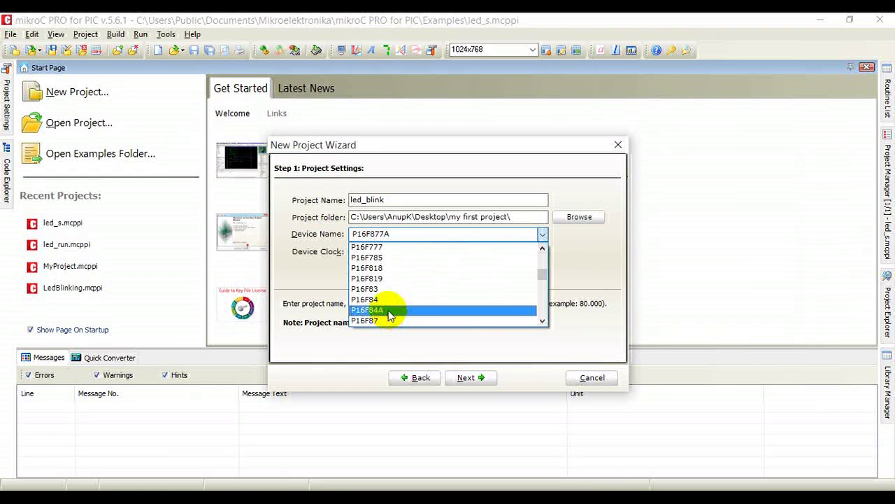
left_click(390, 314)
left_click(412, 252)
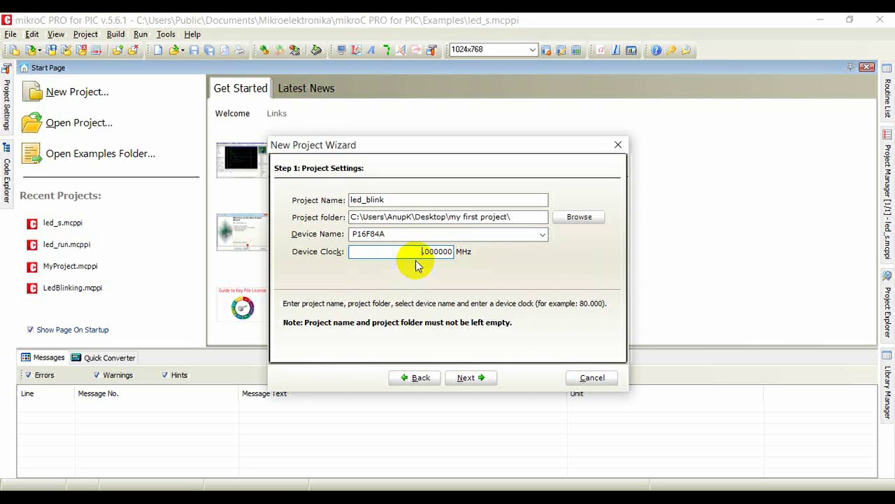
Step through the remaining wizard pages and finish creating the led_blink project.
left_click(483, 377)
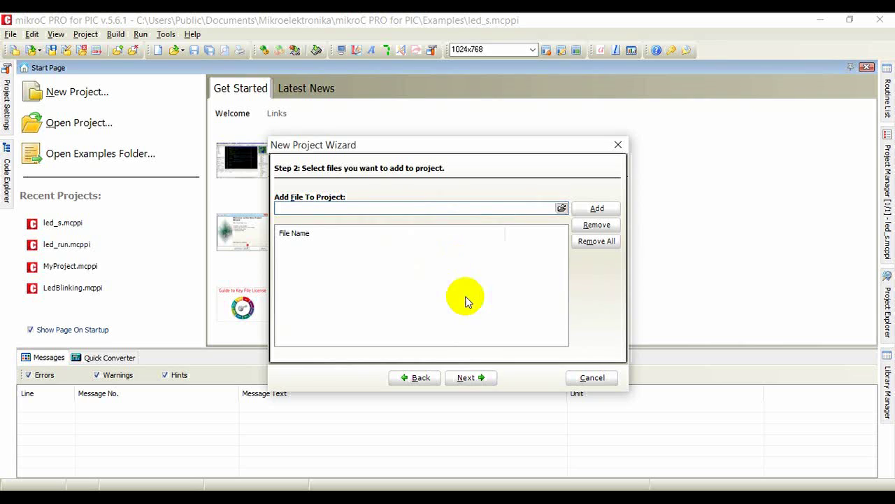
left_click(470, 377)
left_click(475, 379)
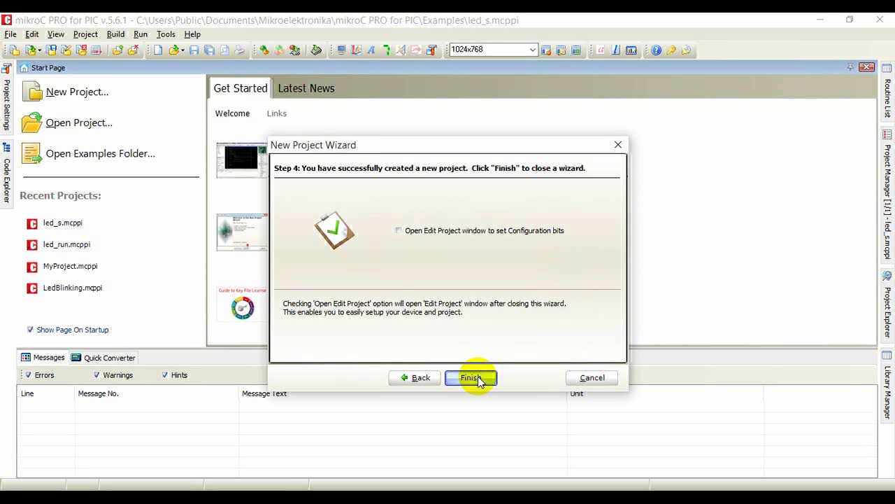
left_click(479, 379)
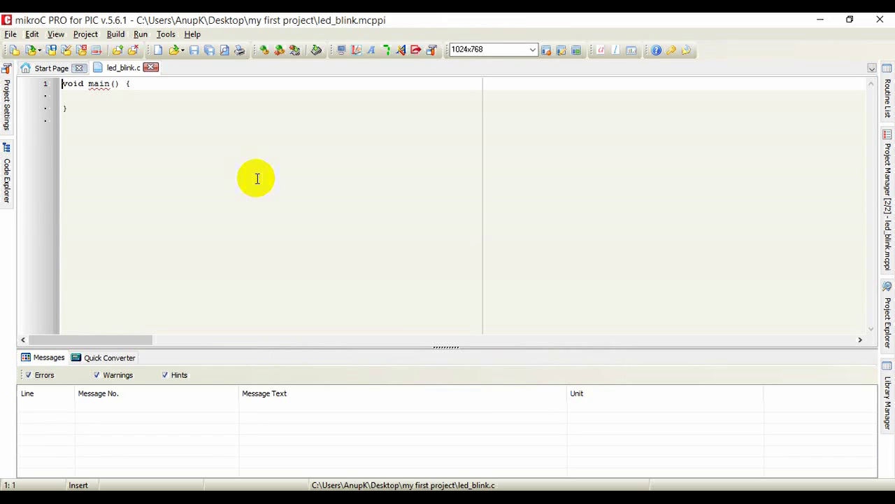
Set port B as output with TRISB=0; and a 'port b is output' comment in main.
key("alt+Tab")
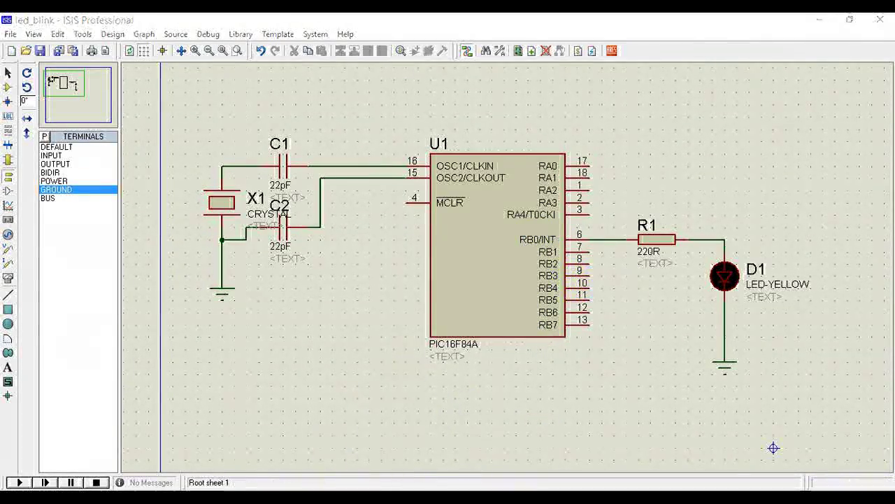
key("alt+Tab")
left_click(298, 97)
left_click(135, 95)
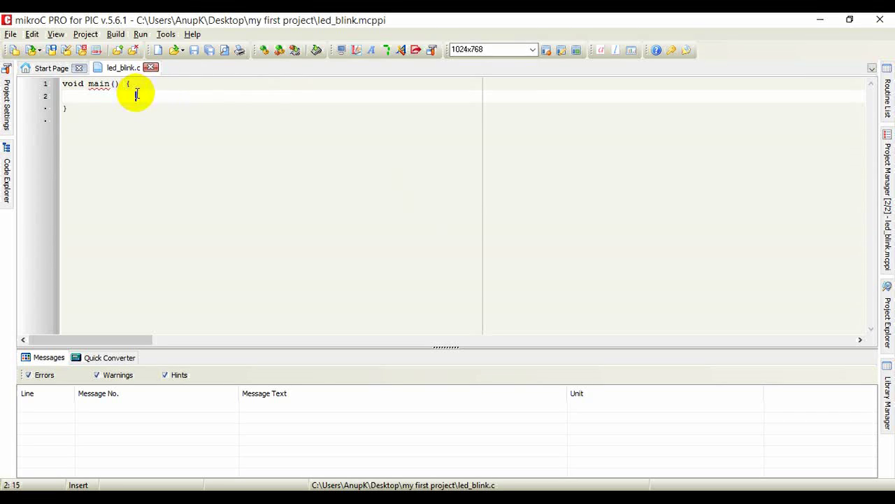
type("TRISB=0; //port b is output")
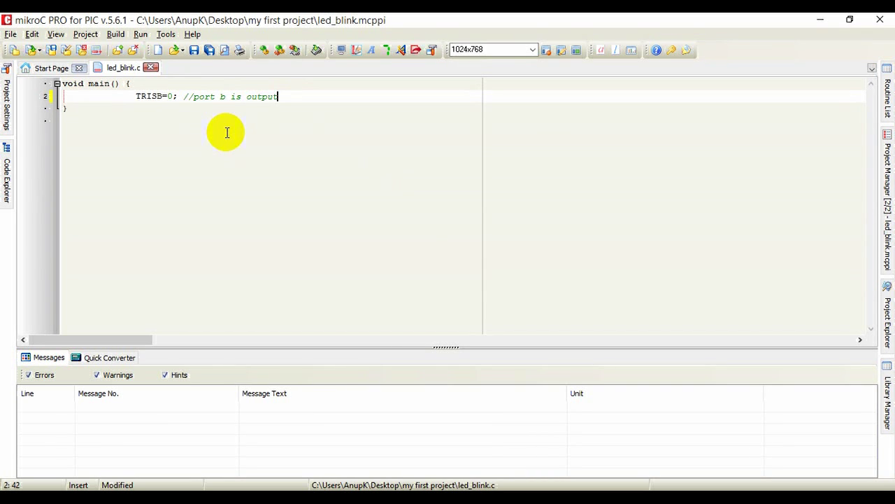
left_click_drag(280, 96, 184, 96)
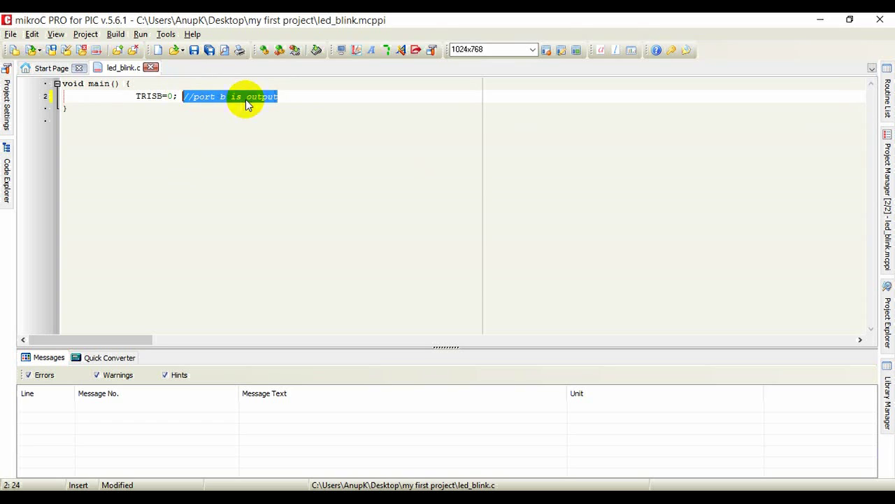
left_click(296, 95)
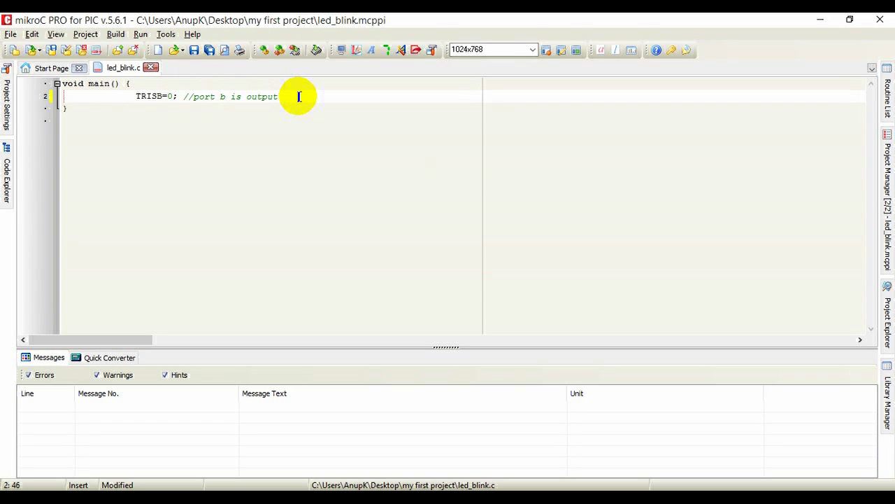
left_click(155, 96)
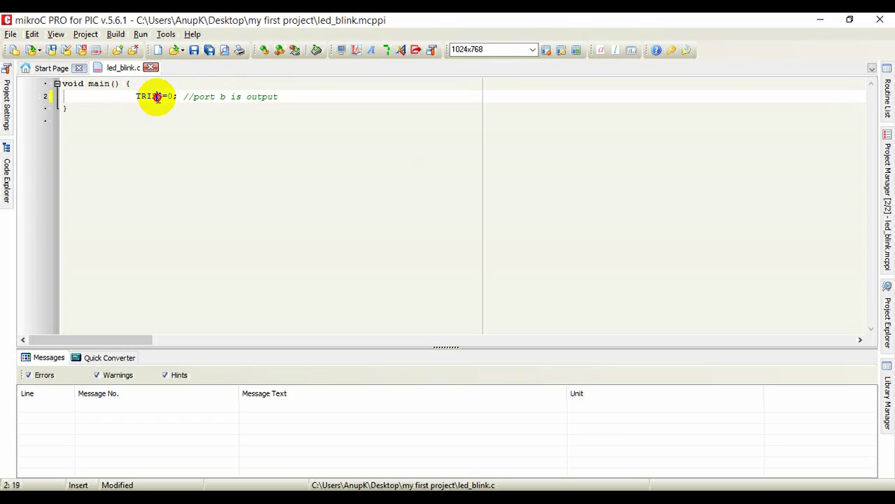
left_click(180, 96)
left_click_drag(179, 96, 248, 94)
left_click(296, 93)
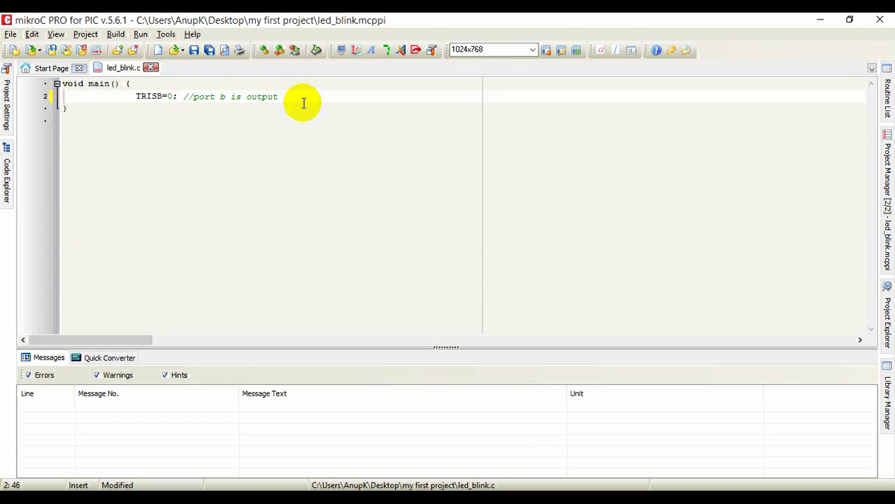
key("ctrl+a")
left_click(289, 96)
double_click(266, 96)
left_click(295, 96)
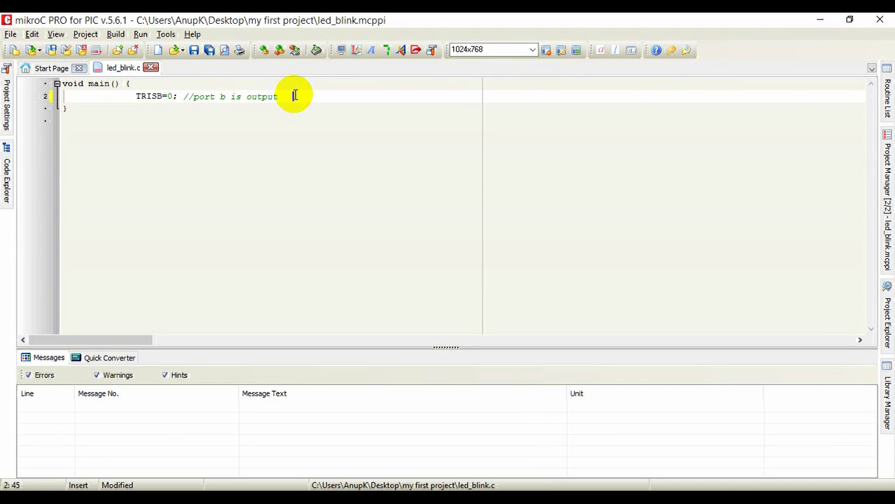
Add the statement PORTB=1; on a new line below TRISB.
key("Return")
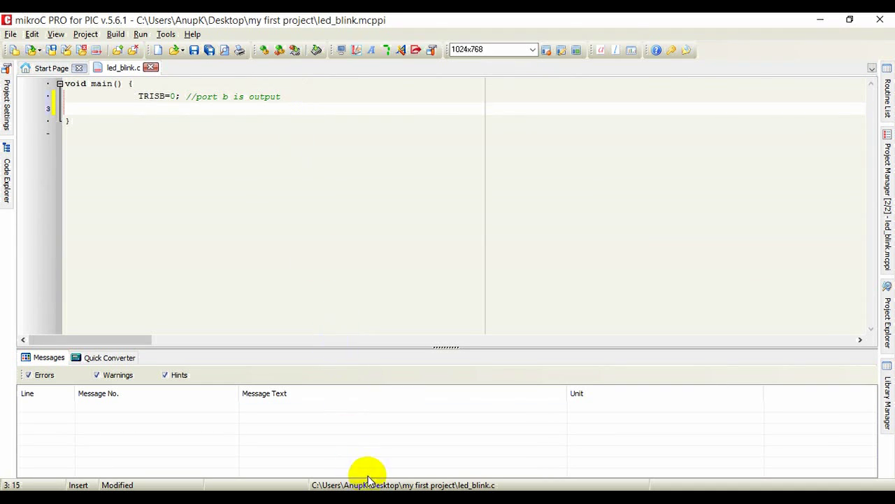
left_click(460, 487)
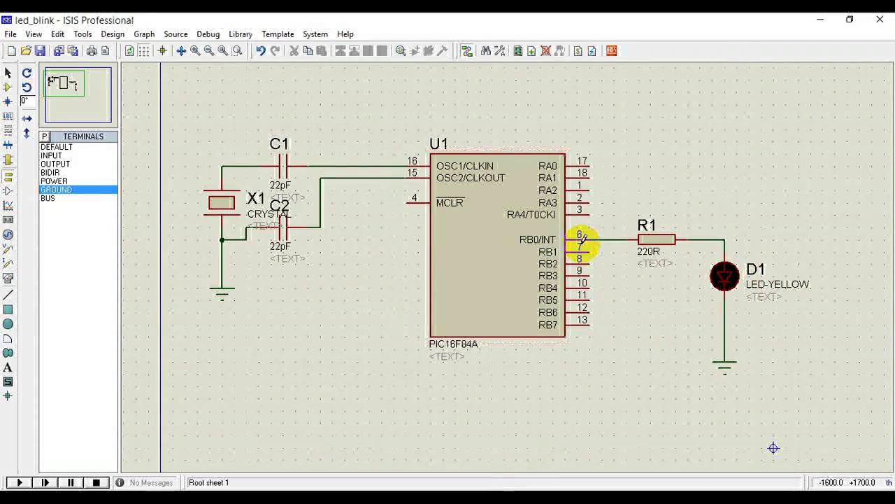
left_click(370, 489)
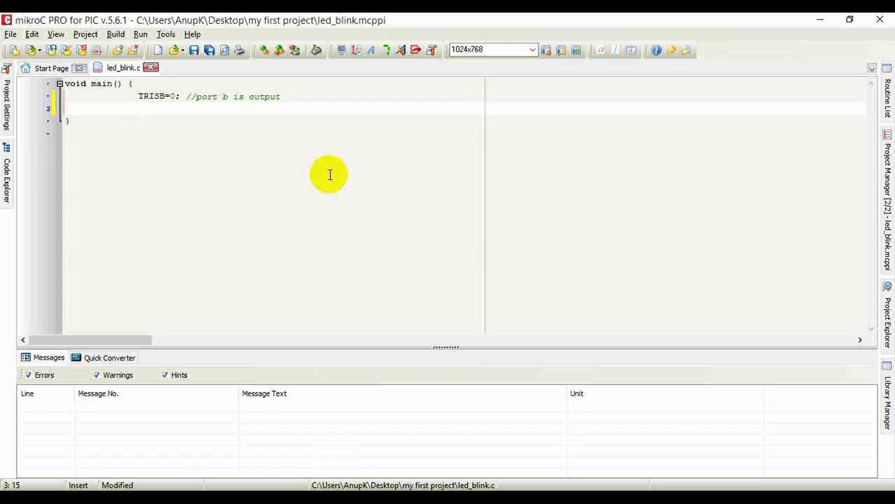
key("Return")
type("POR")
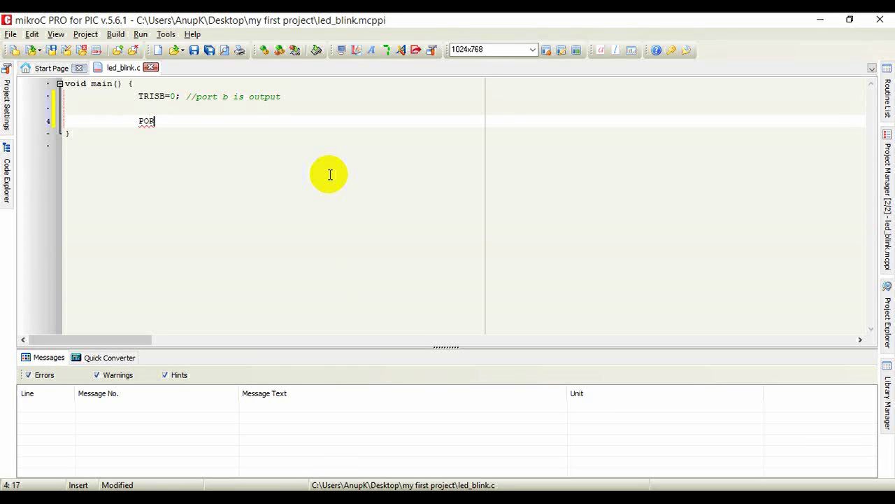
type("TB=1;")
key("Return")
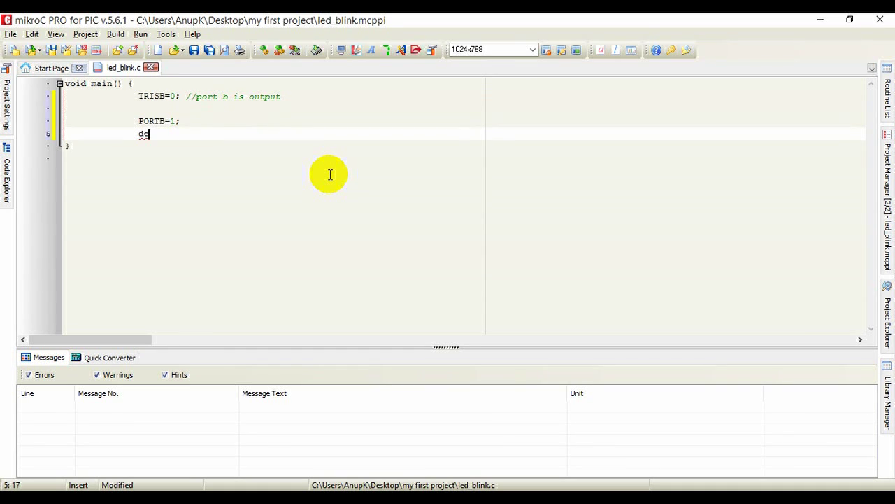
Add a commented delay_ms(1000);, then PORTB=0;, and begin the second delay_ms line.
type("delay_ms")
key("Left")
key("Left")
type("100")
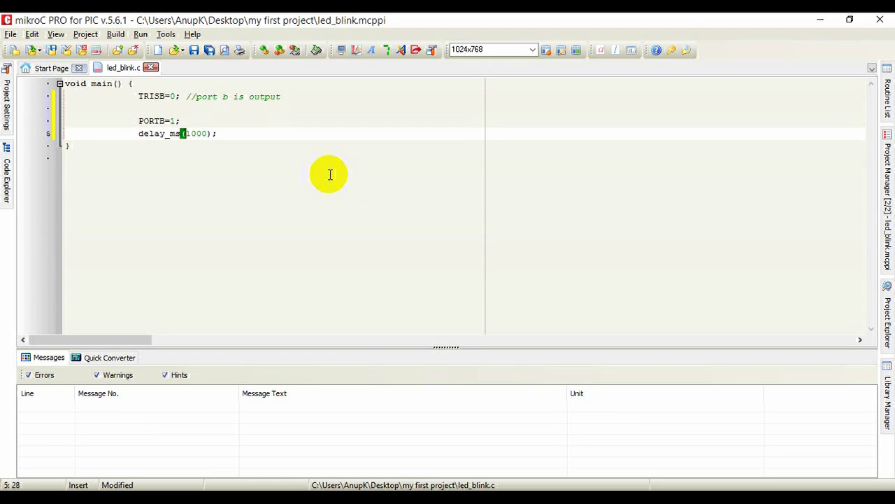
type("0")
left_click(243, 133)
type("//1 sec delay")
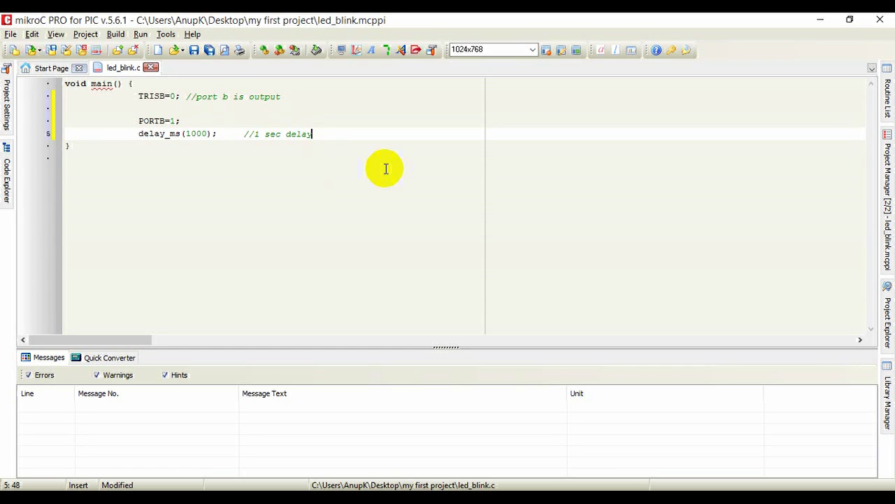
key("Return")
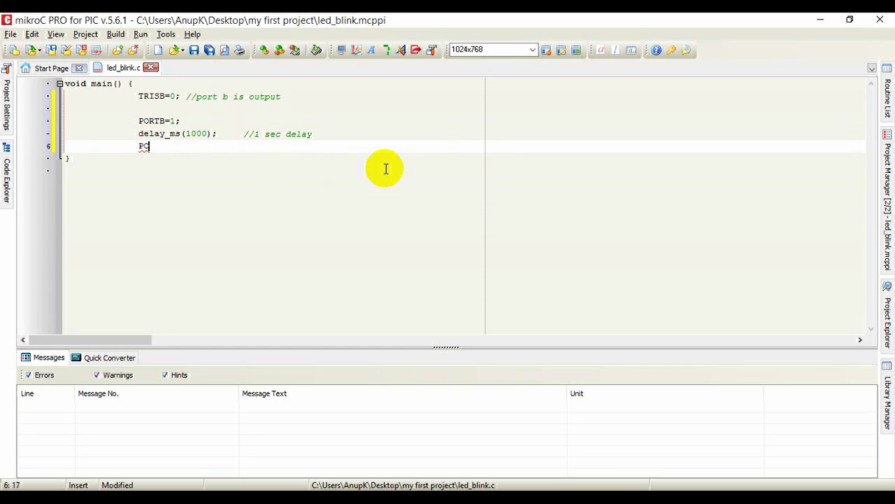
type("PORTB=0;")
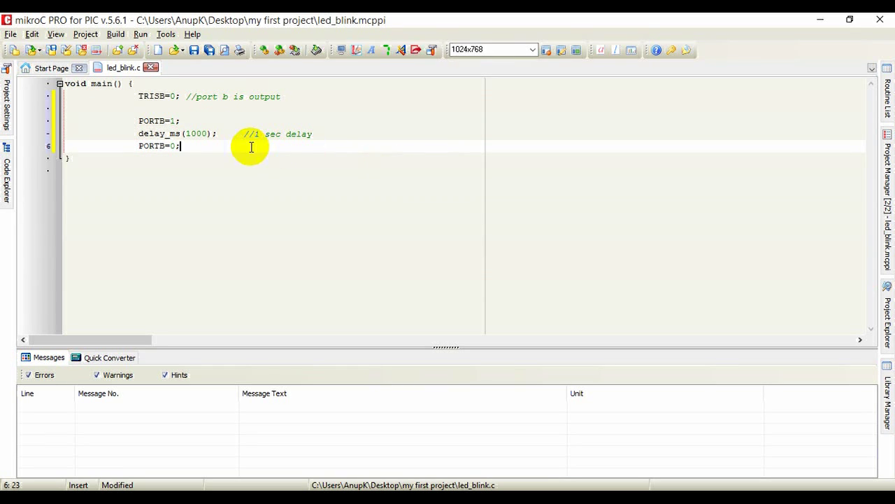
key("Return")
type("delay_ms(1000); //delay 1 sec")
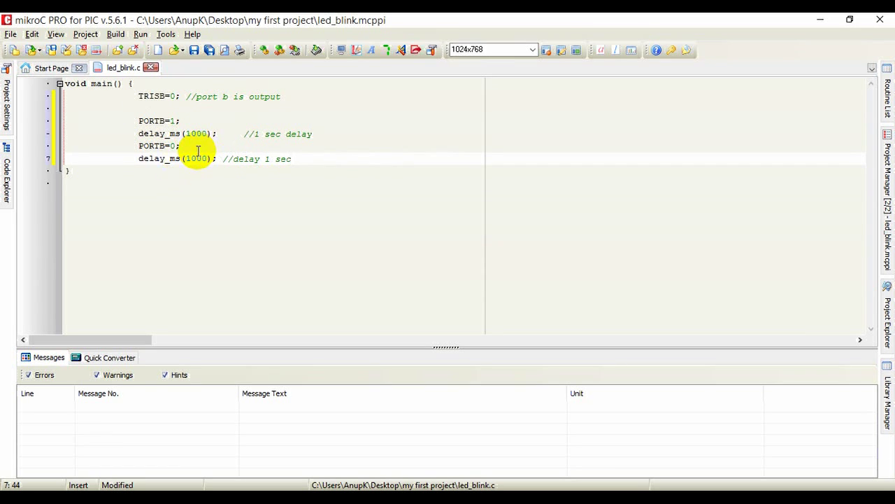
Build the led_blink project, review the success messages, then minimise everything to the desktop.
left_click(269, 55)
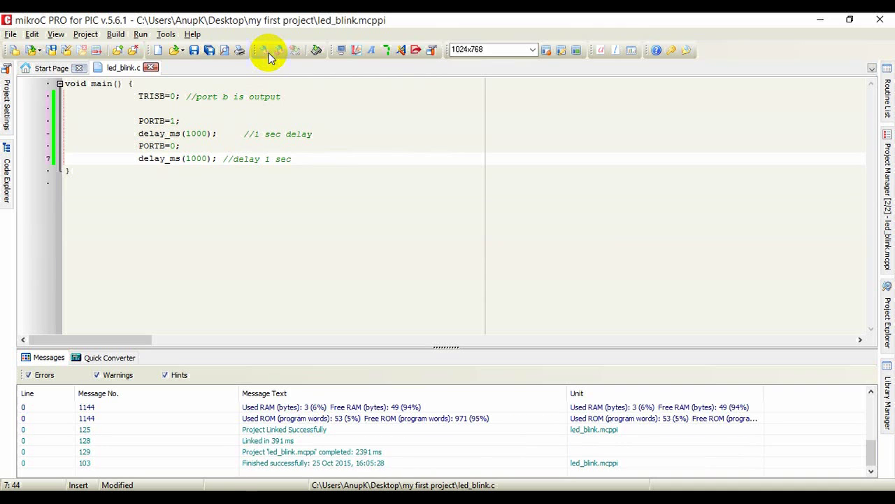
left_click(741, 407)
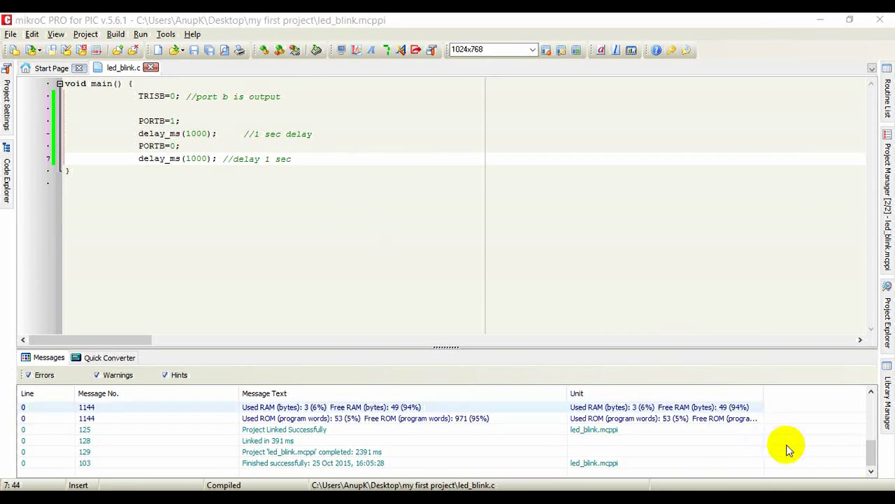
left_click(878, 490)
right_click(112, 208)
Refresh the desktop, confirm led_blink.hex exists in my first project, then return to ISIS.
left_click(146, 249)
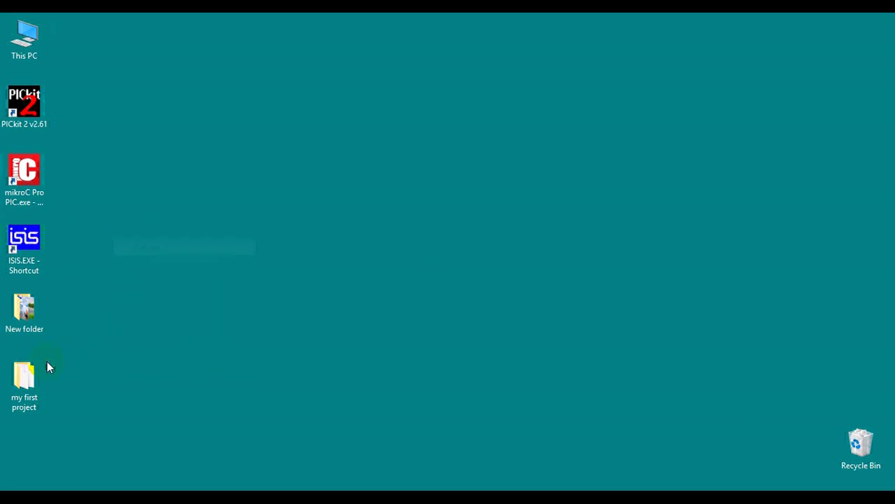
double_click(28, 384)
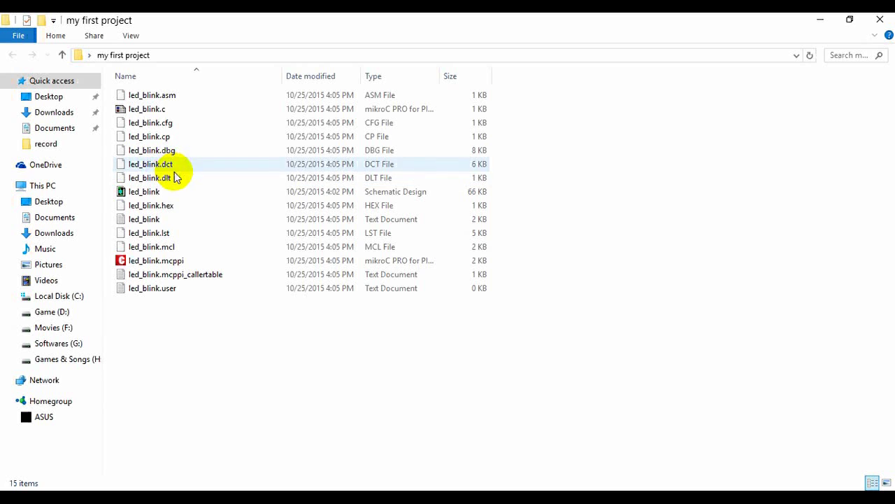
left_click(140, 207)
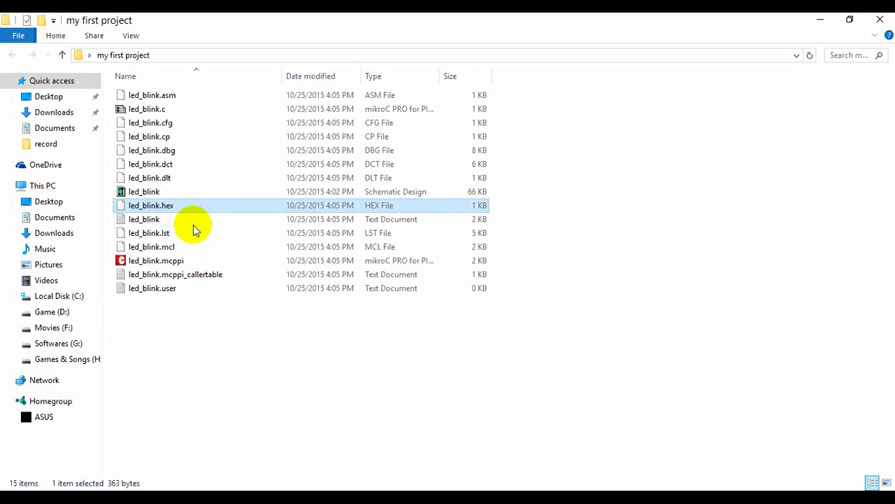
left_click(480, 490)
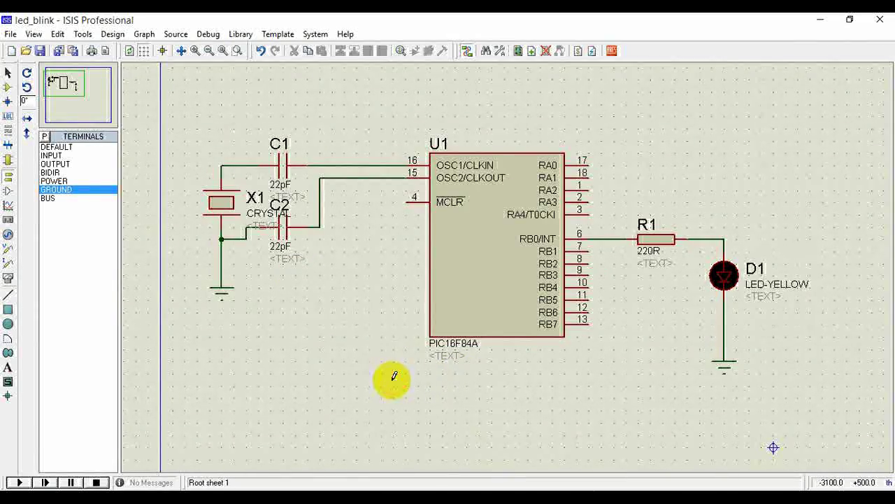
Check crystal X1's 1MHz value and set the PIC16F84A's processor clock to 8MHz.
double_click(225, 212)
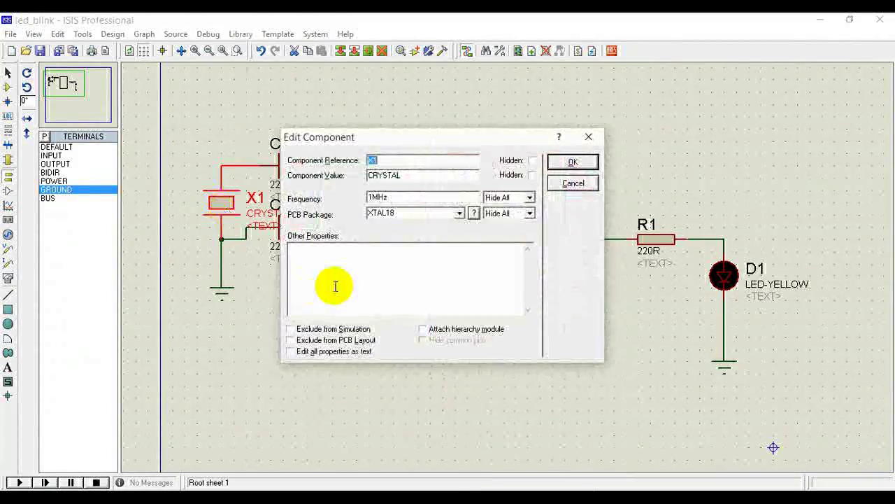
left_click(372, 197)
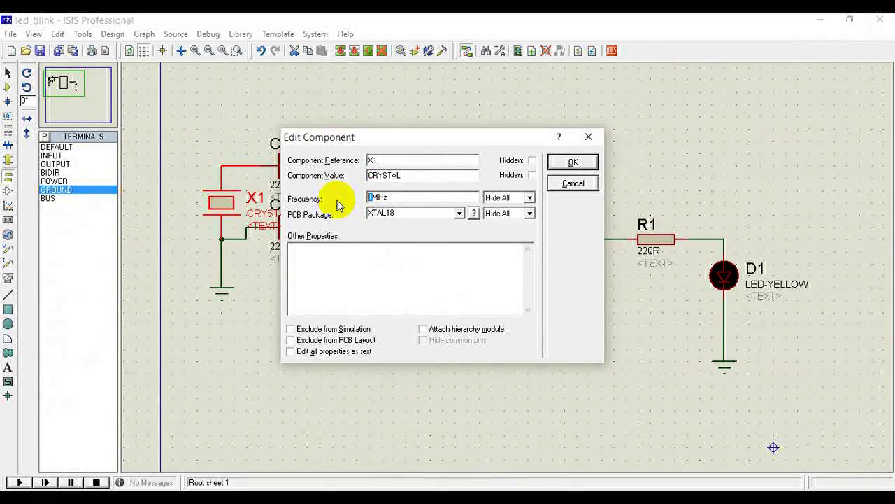
left_click(572, 163)
double_click(461, 242)
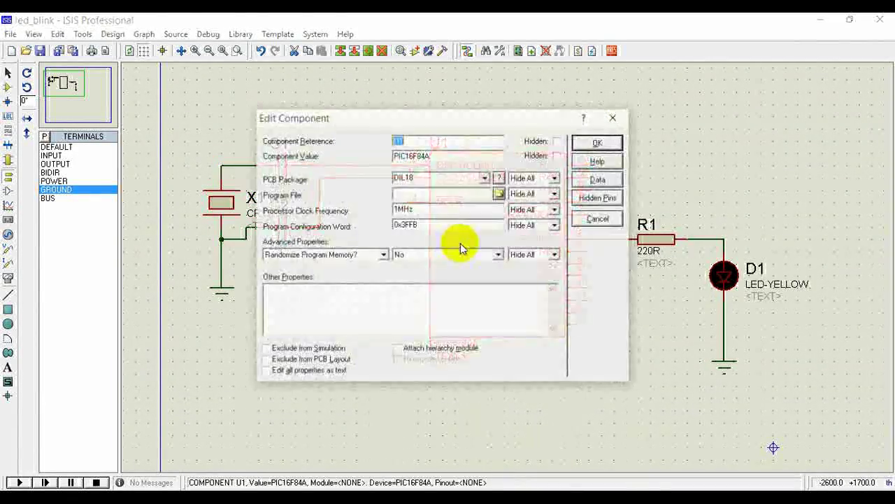
left_click(394, 209)
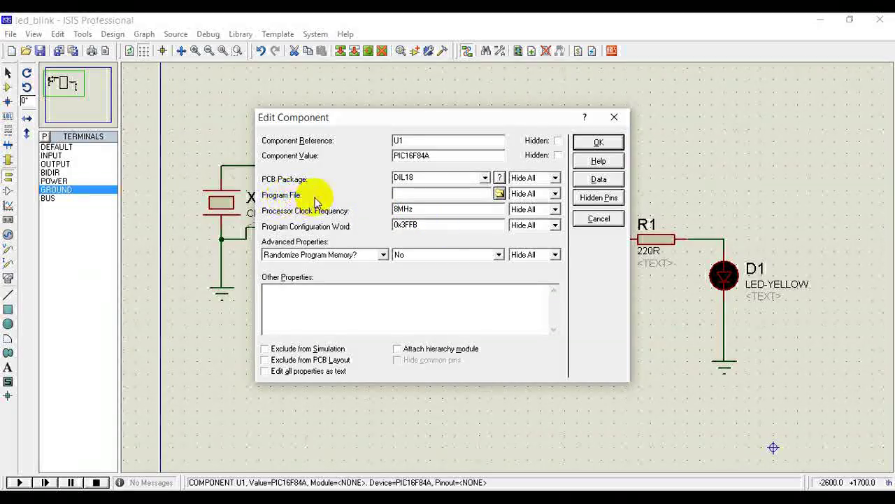
left_click(613, 119)
Load led_blink.hex as the PIC16F84A's program file and start the simulation.
double_click(500, 208)
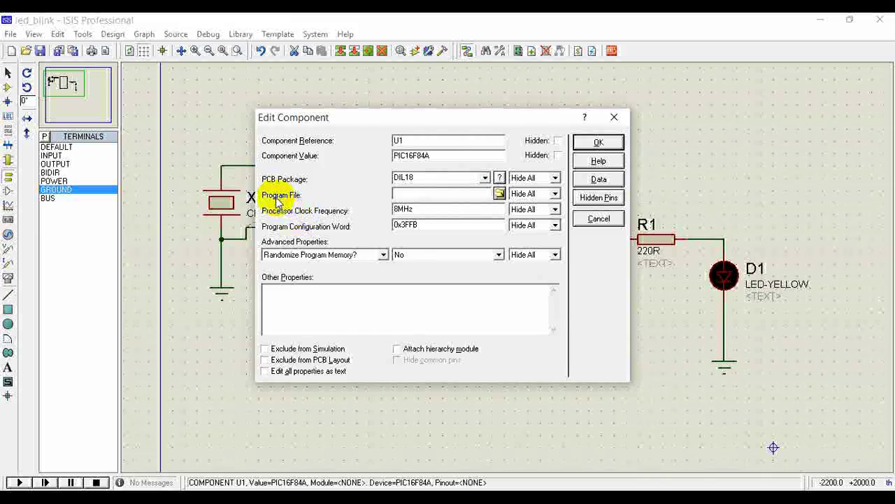
left_click(499, 193)
left_click(308, 133)
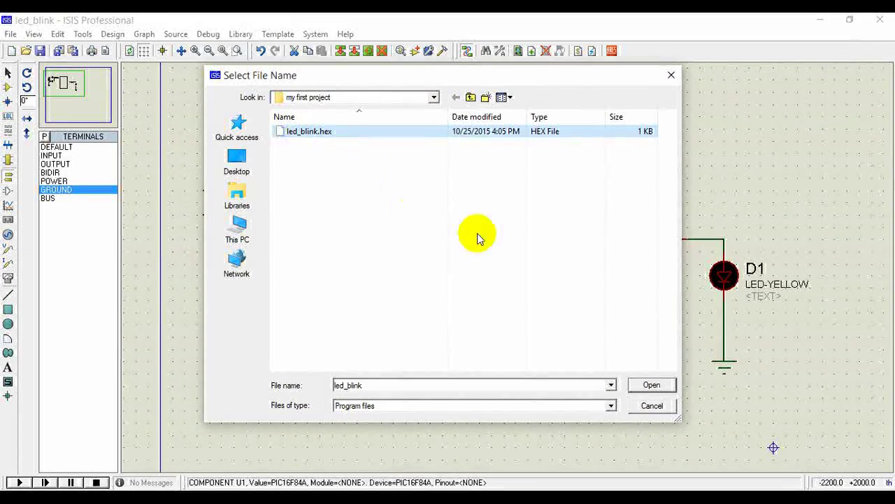
left_click(664, 385)
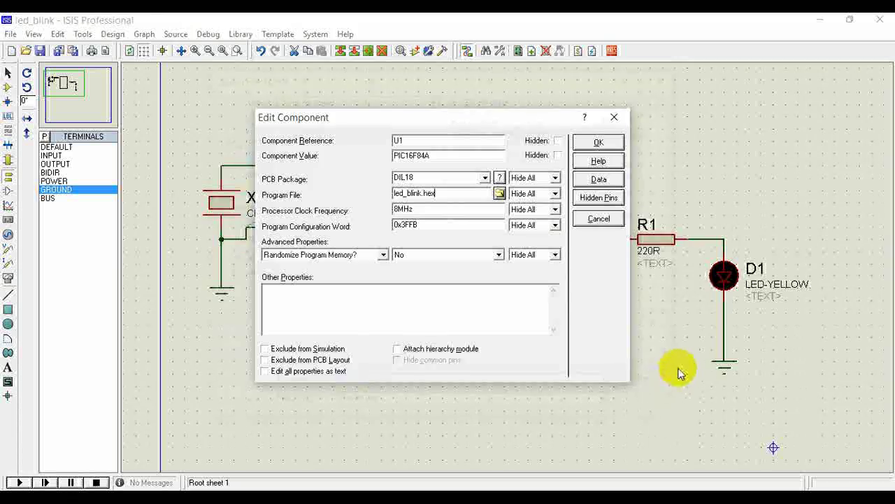
left_click(594, 141)
left_click(20, 482)
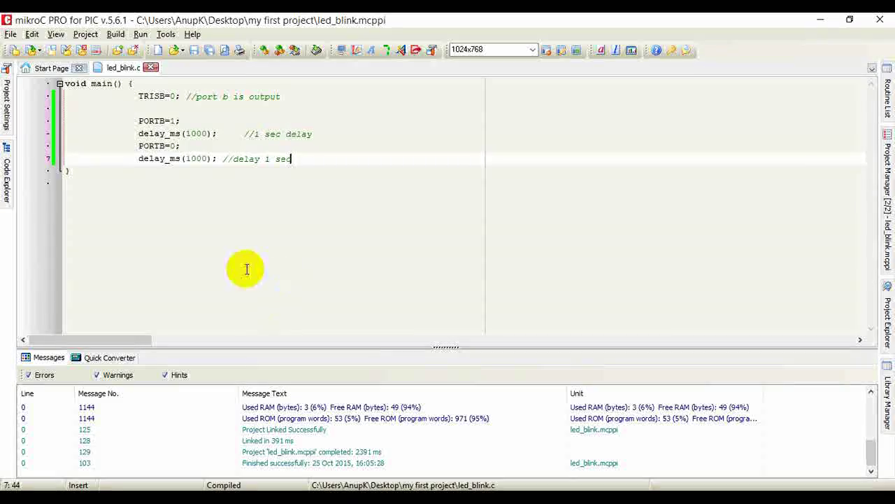
Insert a while(1){ line above PORTB=1; to open the loop.
left_click_drag(135, 119, 312, 163)
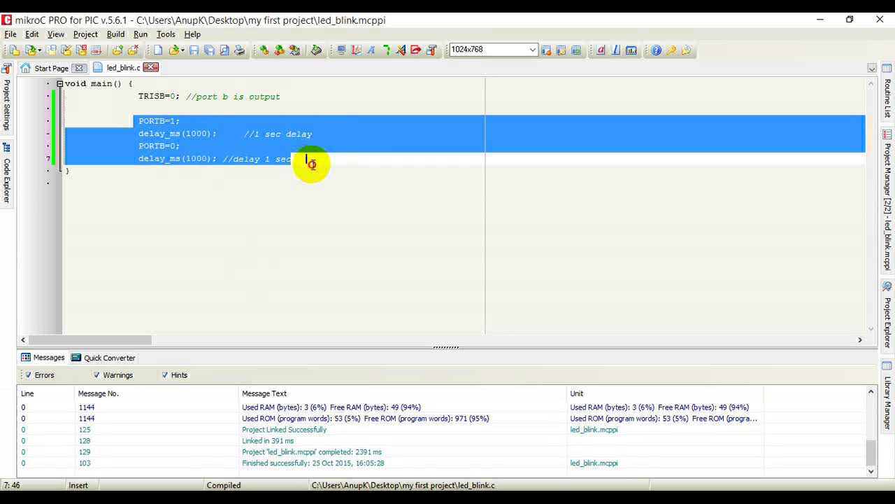
left_click(312, 163)
left_click(140, 121)
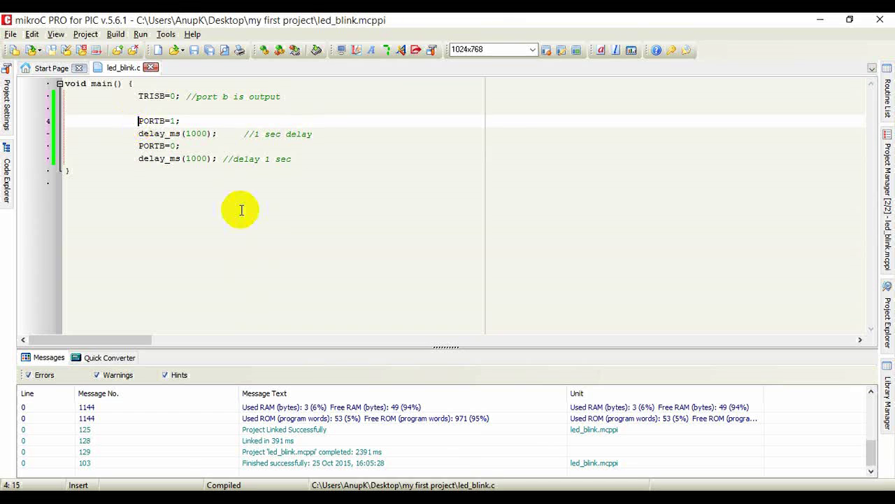
key("Return")
key("Return")
left_click(147, 133)
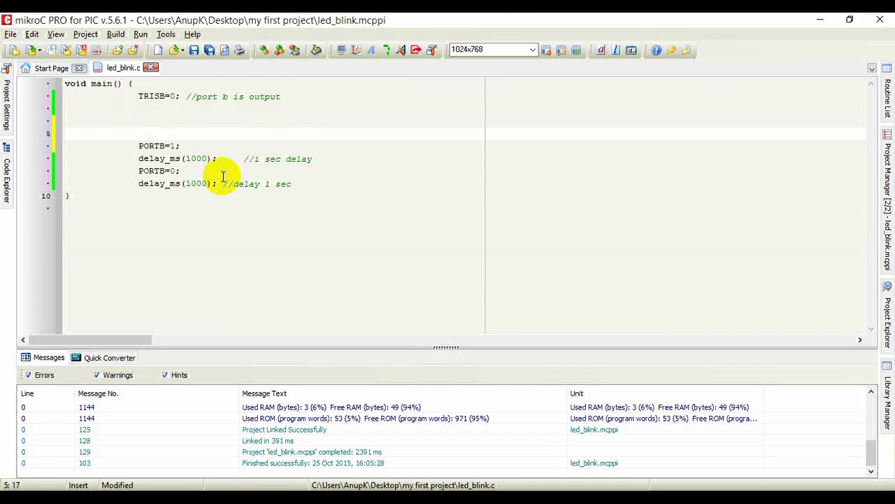
type("while(0")
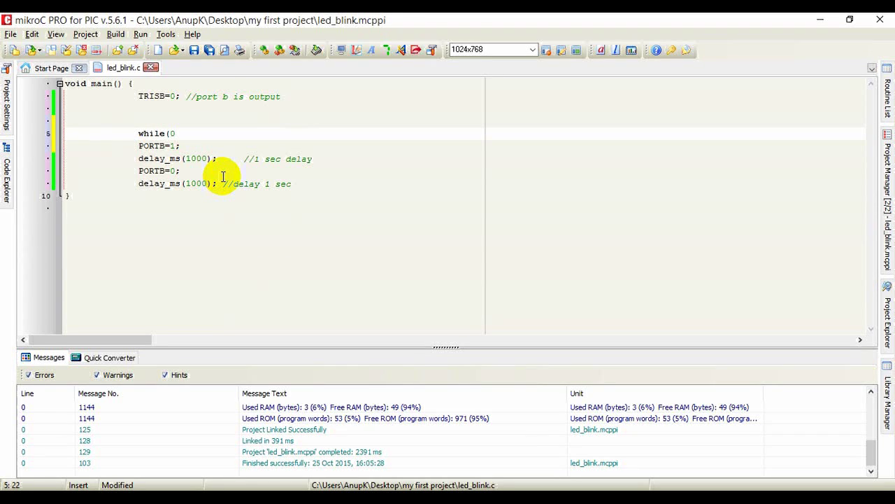
key("BackSpace")
type("1){")
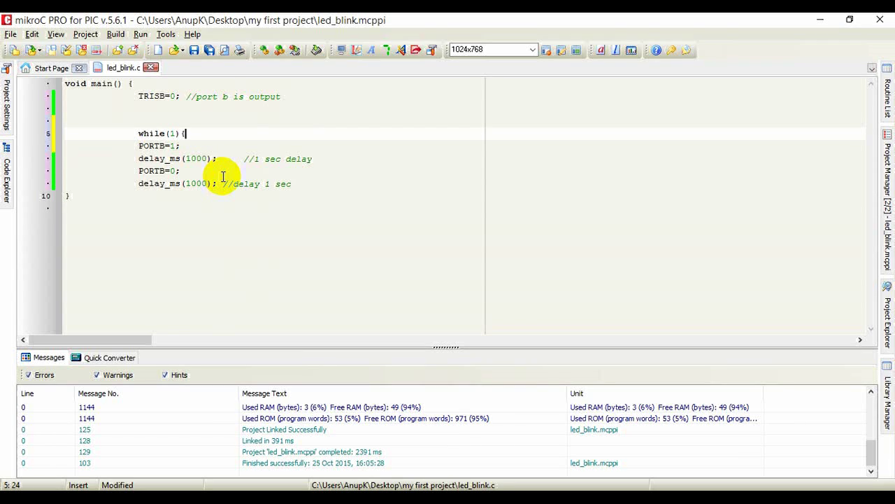
left_click(181, 133)
Close the loop with } after the last delay and add a //true loop comment.
left_click(321, 183)
key("Return")
key("Return")
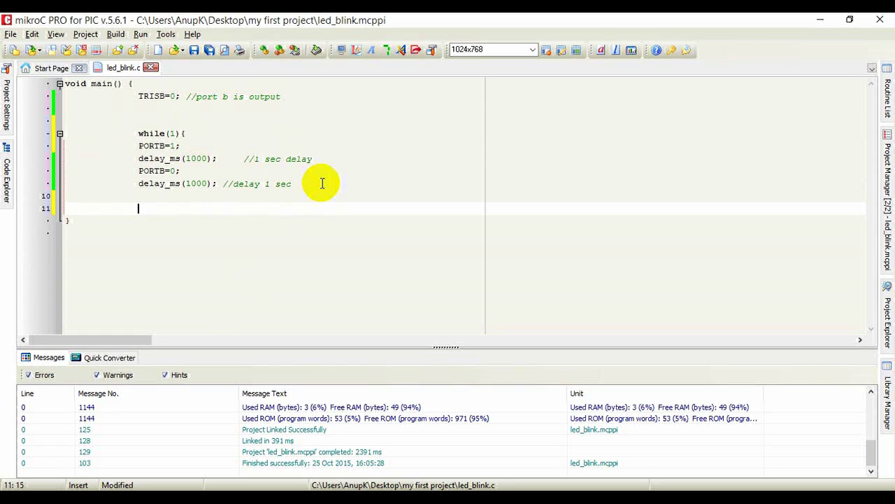
left_click(141, 208)
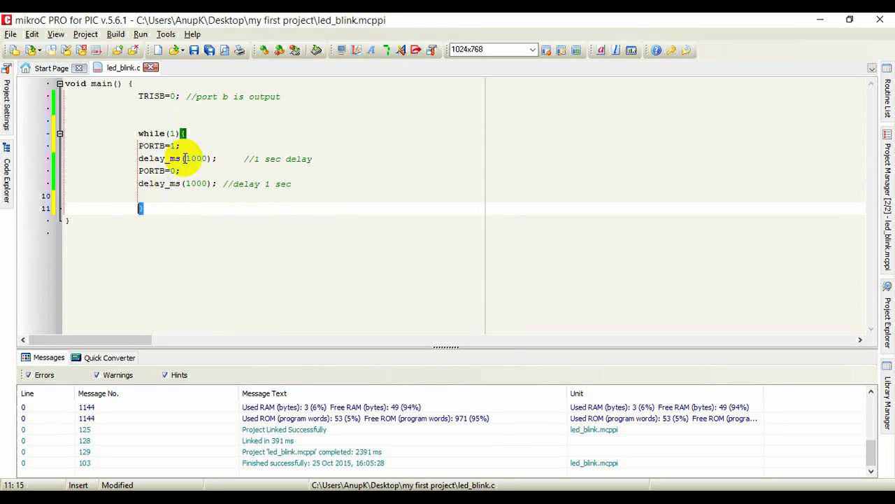
left_click_drag(156, 207, 170, 150)
left_click(224, 134)
left_click(272, 135)
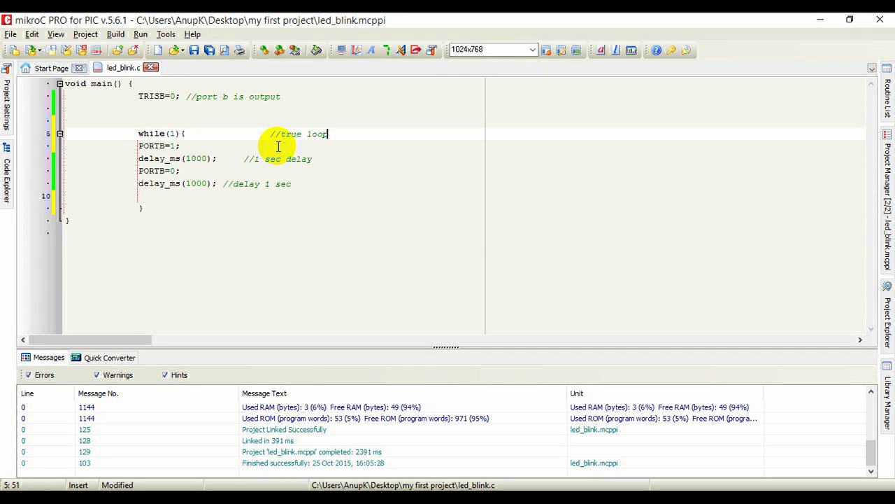
Rebuild the hex file and restart the ISIS simulation with the updated program.
left_click(264, 52)
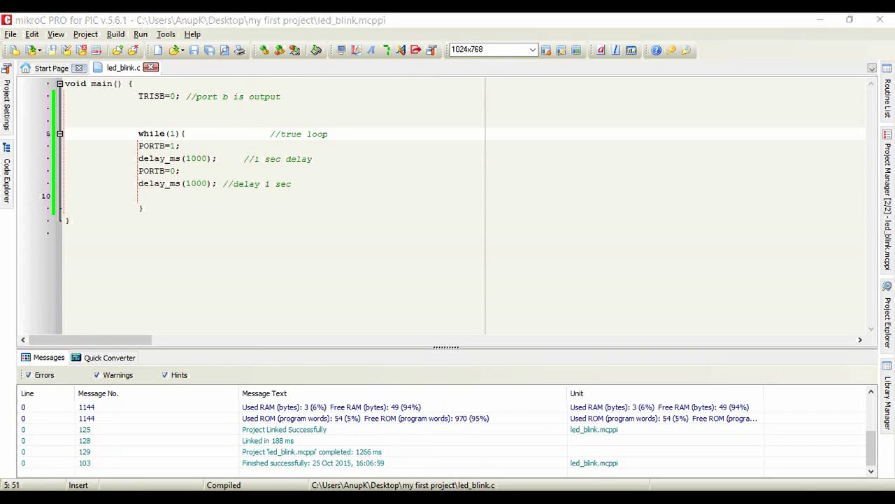
left_click(440, 498)
left_click(95, 482)
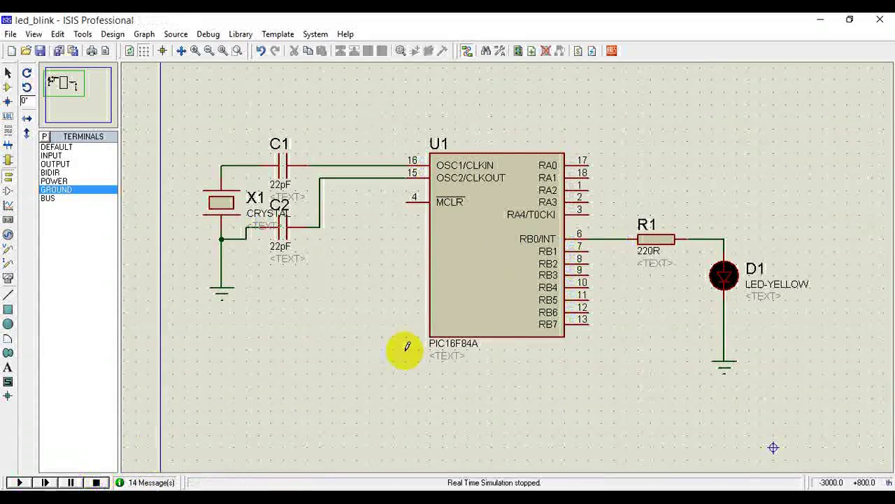
left_click(21, 480)
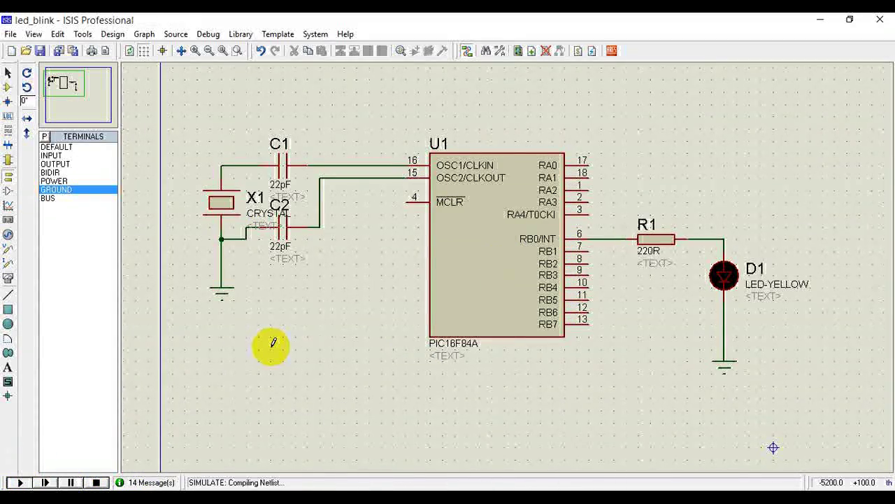